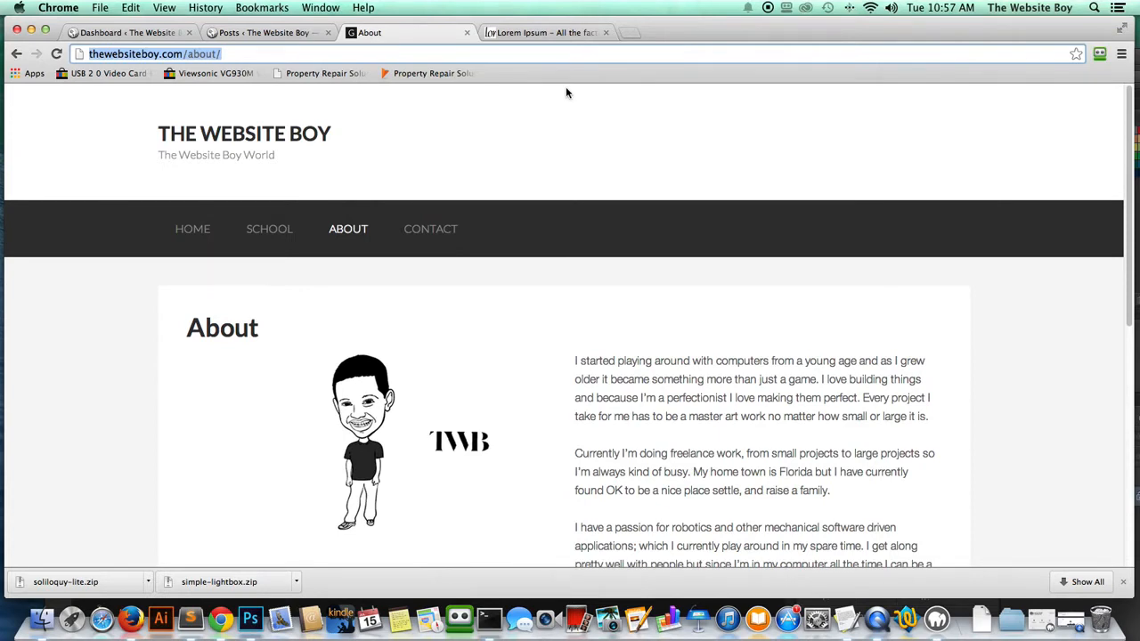
Start a new WordPress post titled "Example Slider 1"
left_click(301, 33)
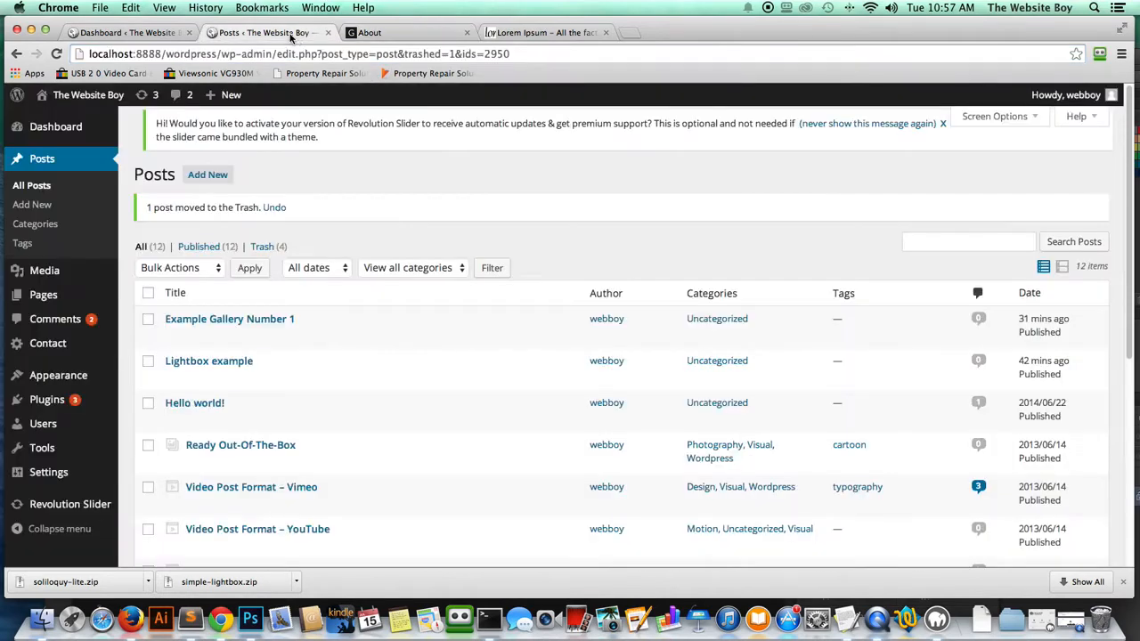
left_click(207, 174)
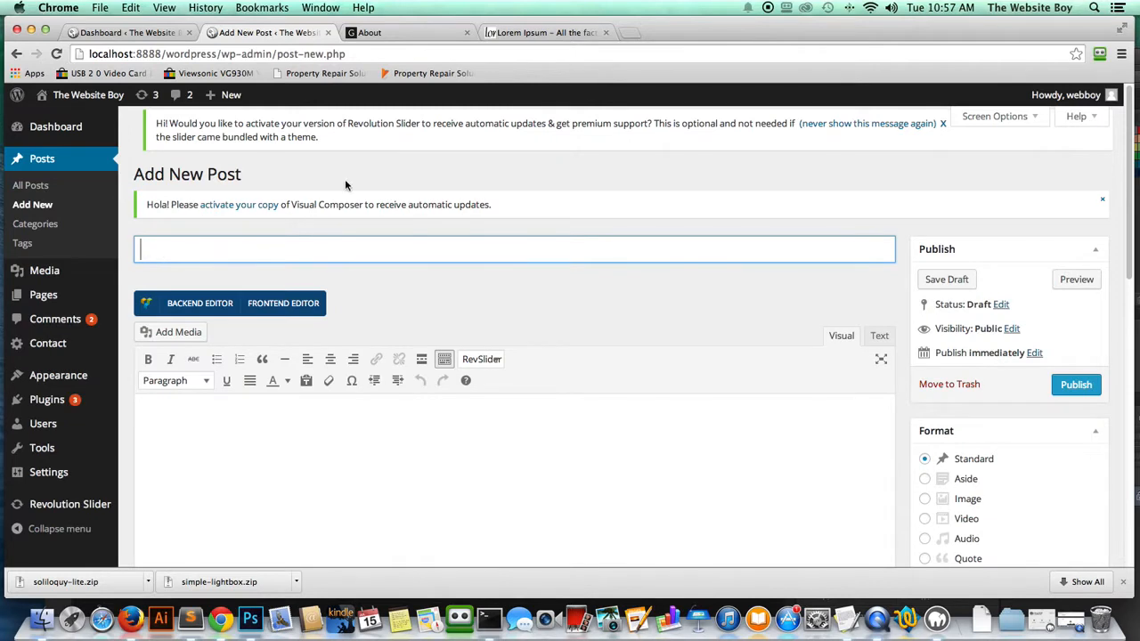
type("Example Slider 1")
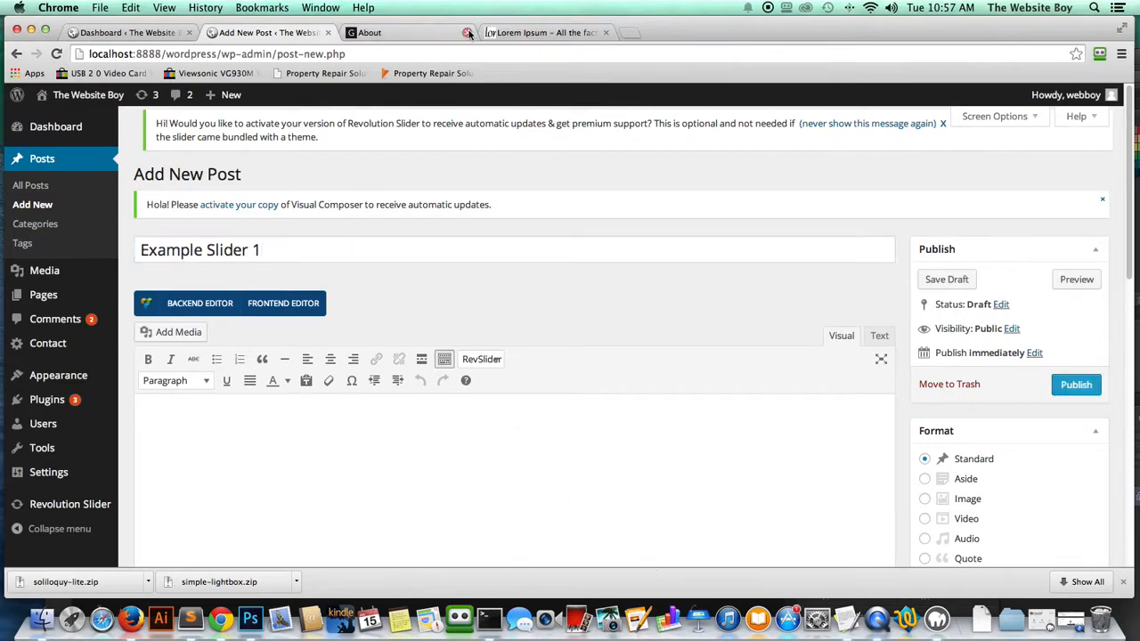
Copy the two highlighted Lorem Ipsum paragraphs from the lipsum.com page into the post body and publish the post
left_click(543, 32)
right_click(540, 348)
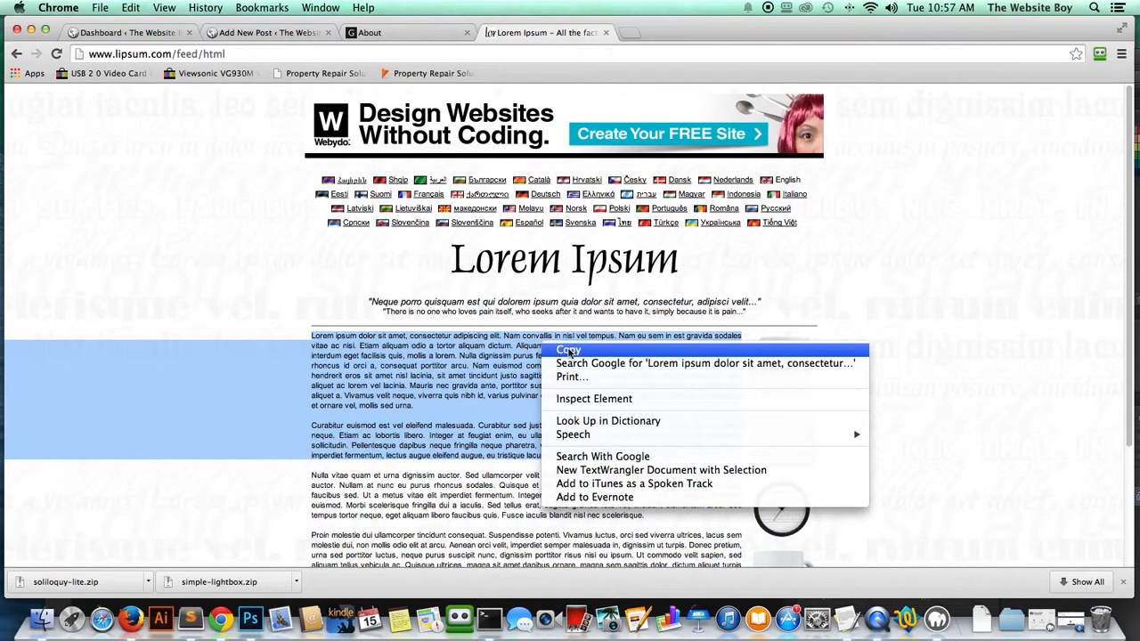
left_click(570, 352)
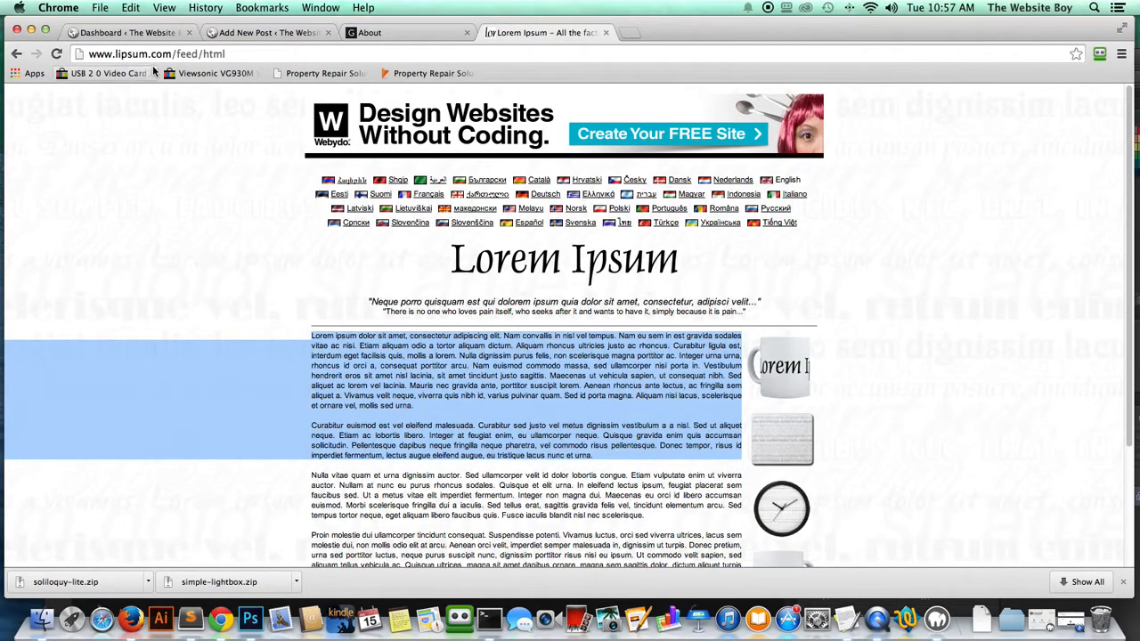
left_click(236, 33)
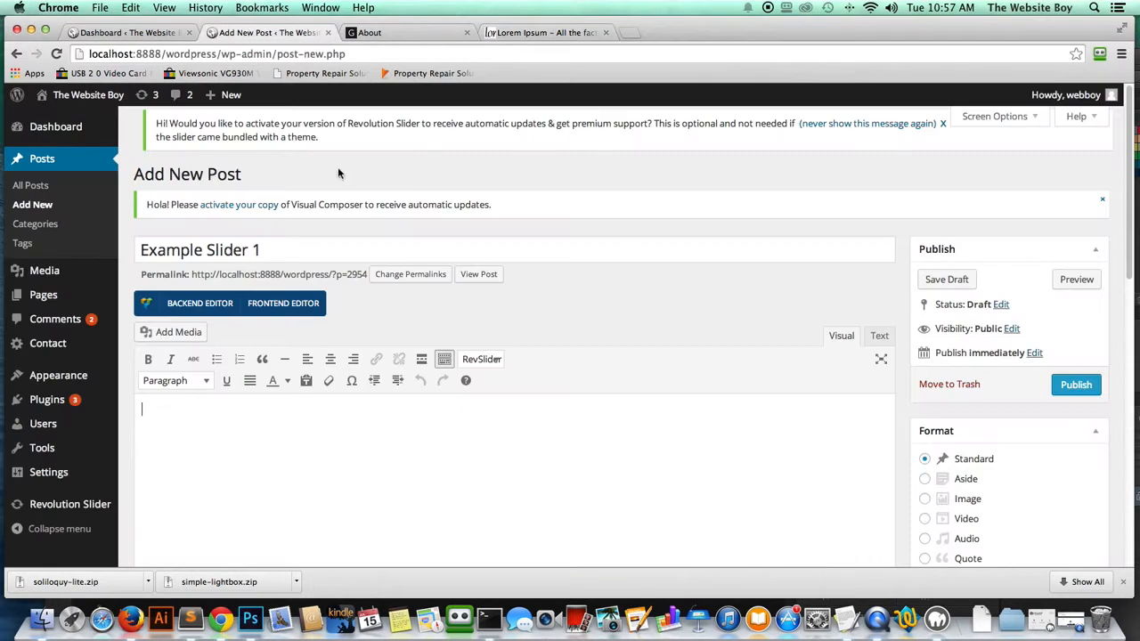
key("super+v")
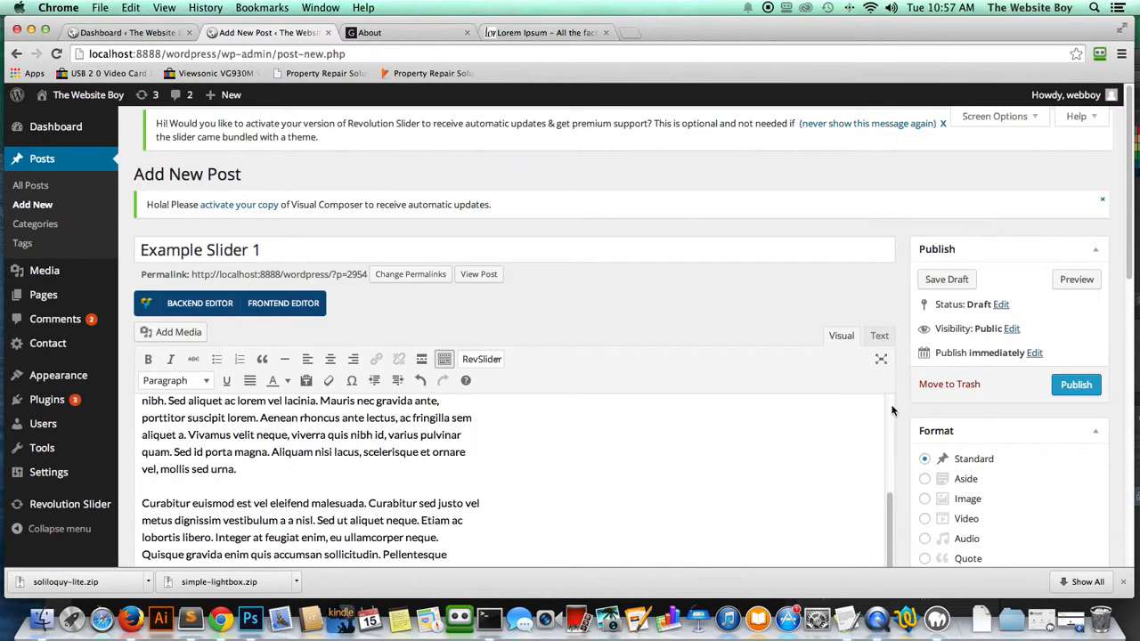
left_click(1078, 385)
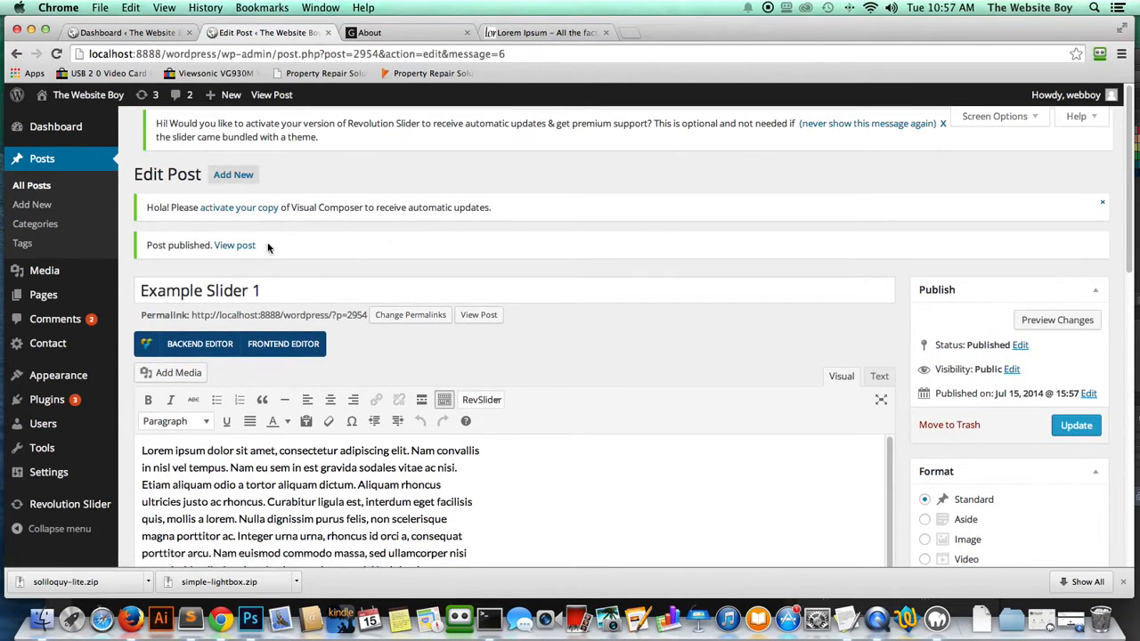
View the published Example Slider 1 post in a new browser tab and look over its title and body text
right_click(247, 246)
left_click(285, 250)
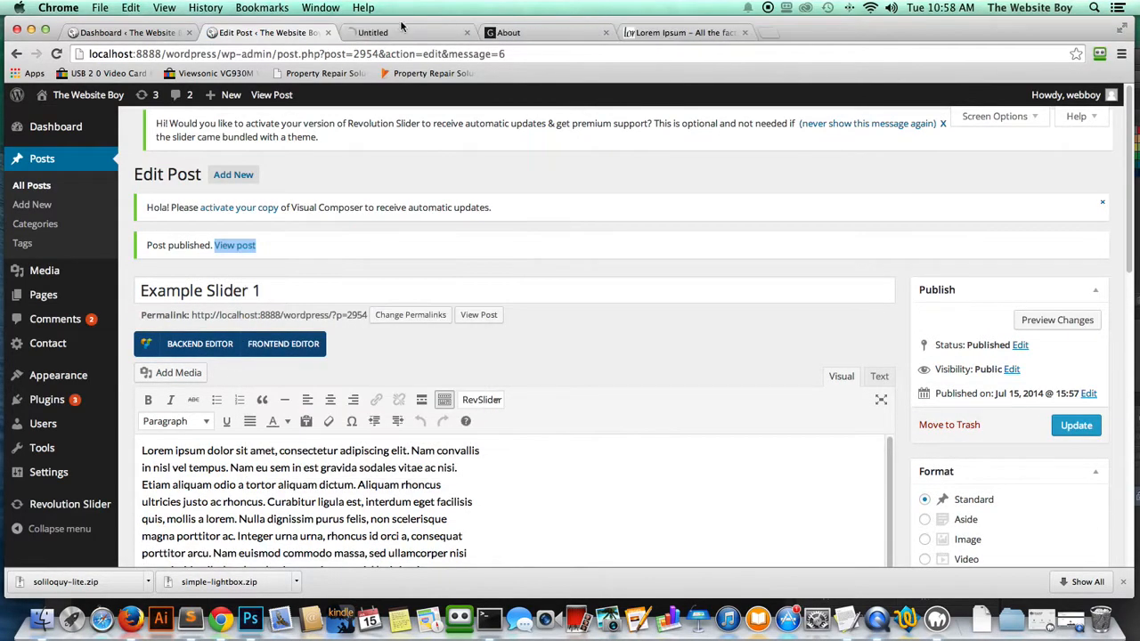
left_click(400, 31)
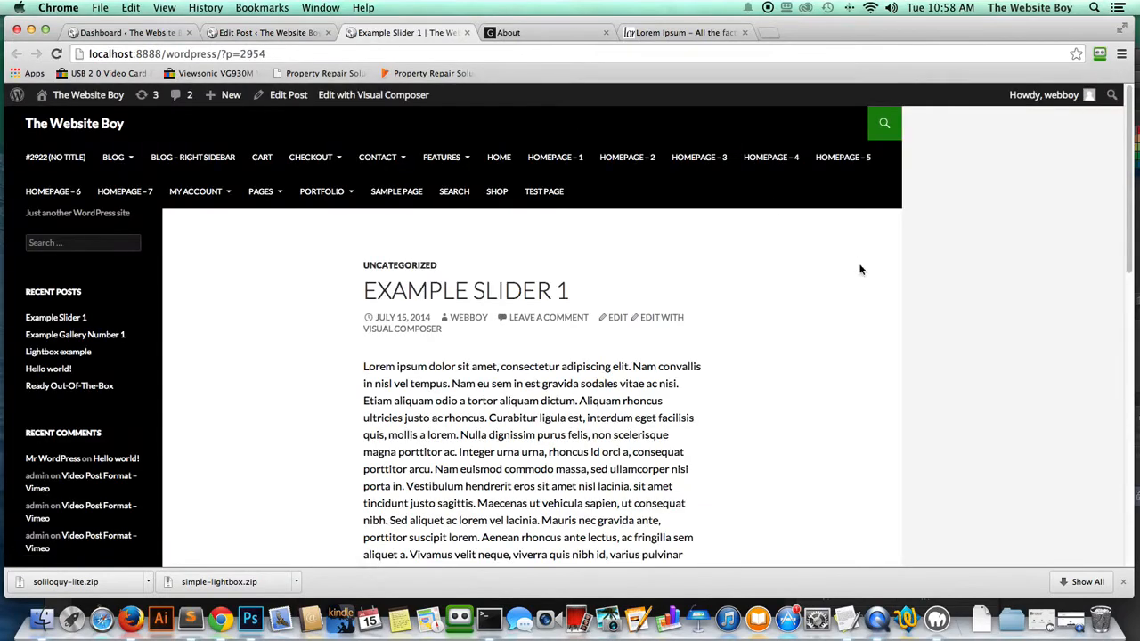
scroll(861, 317, "down", 5)
scroll(853, 326, "up", 5)
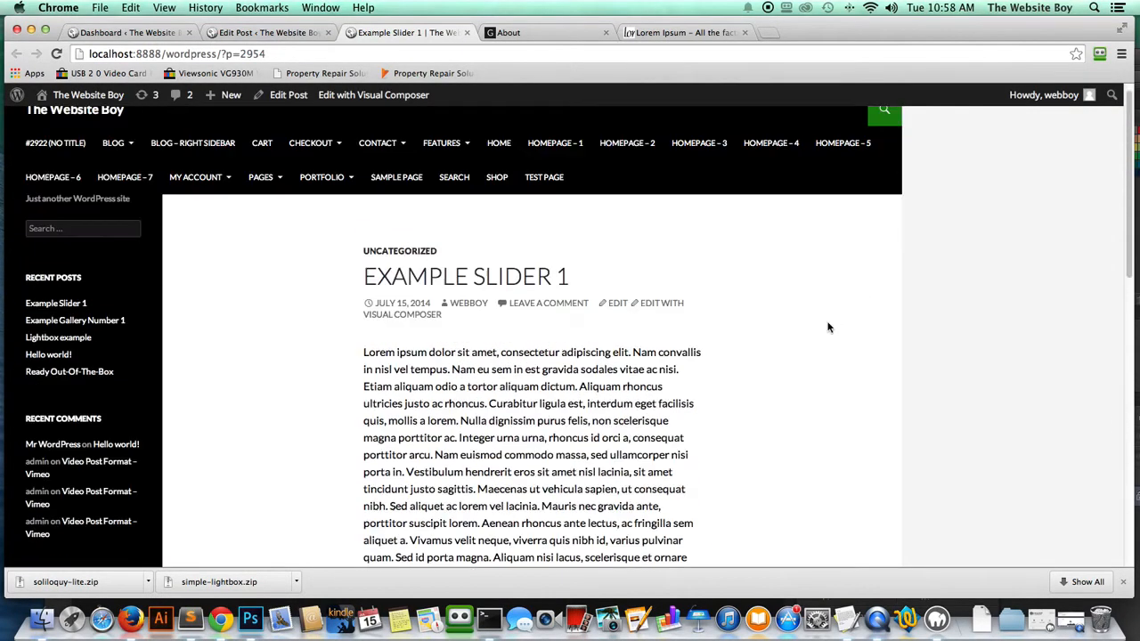
left_click_drag(364, 350, 835, 412)
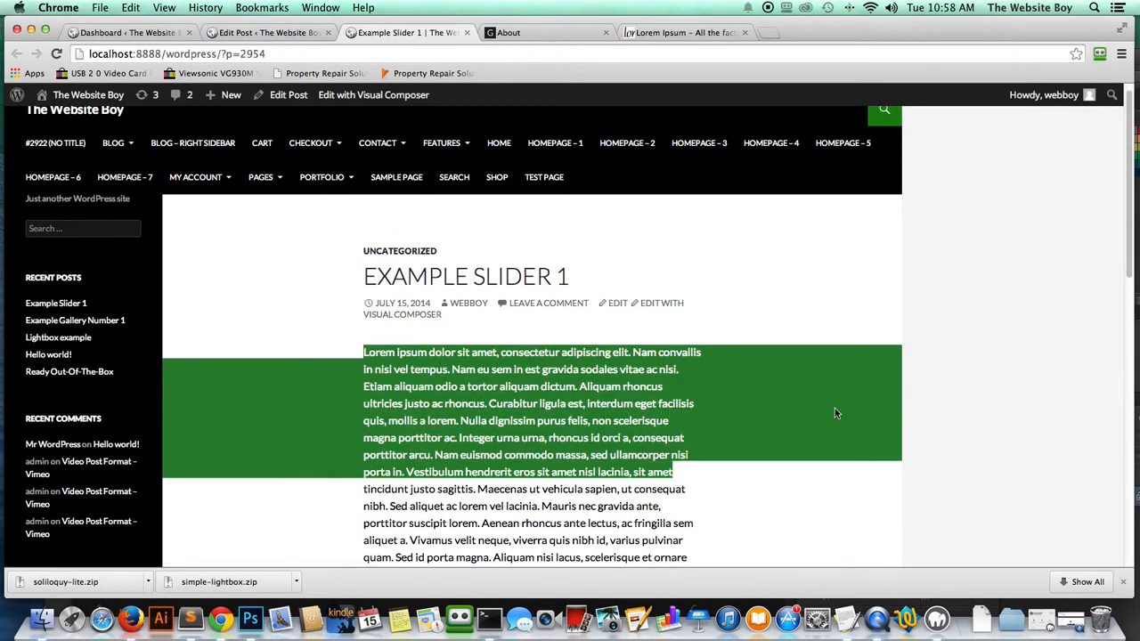
left_click(542, 328)
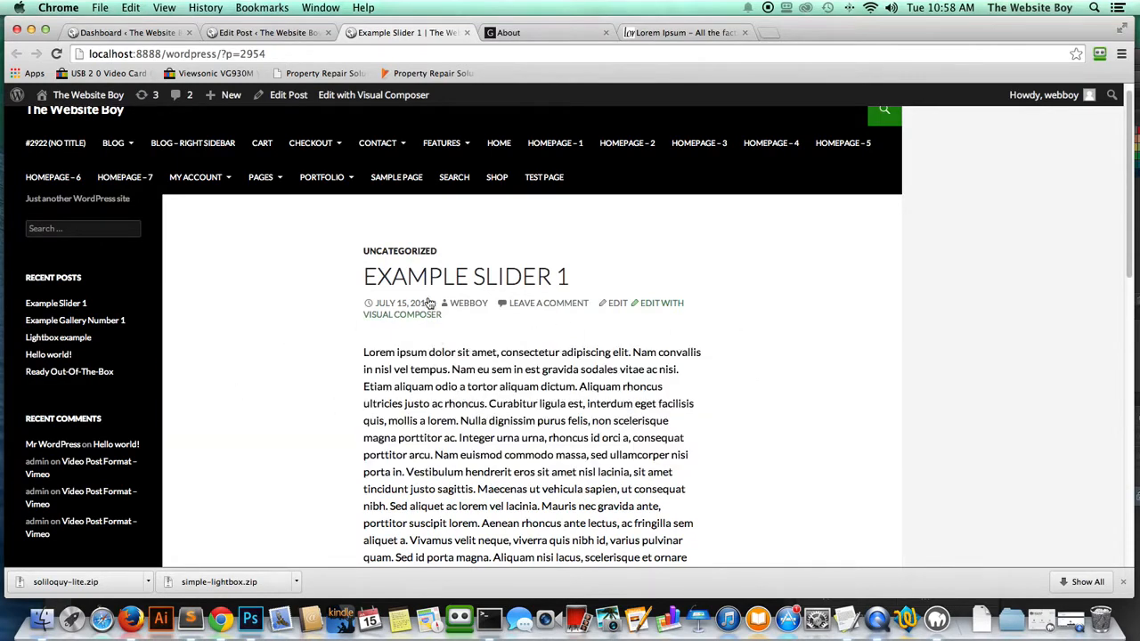
left_click_drag(322, 256, 837, 560)
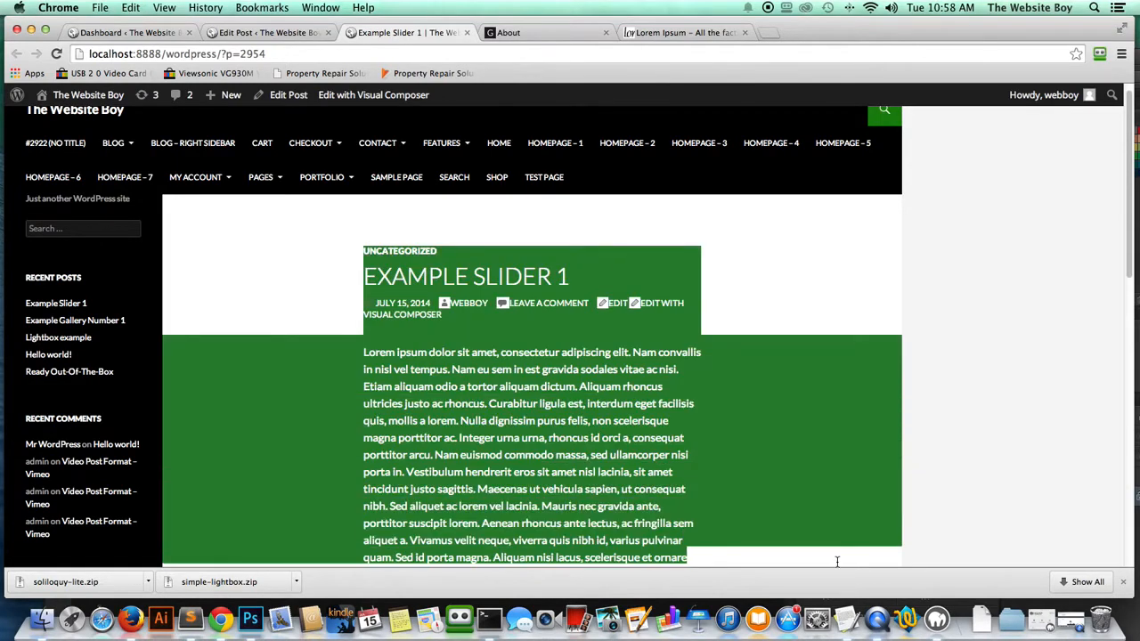
scroll(819, 330, "down", 10)
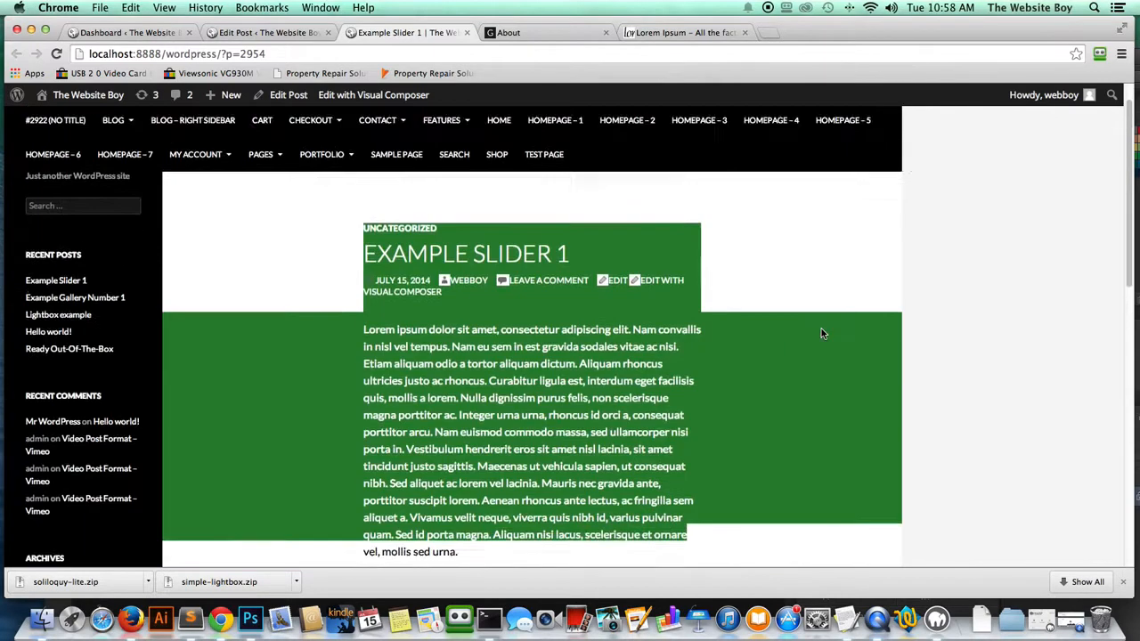
Search for the plugin "Responsive WordPress Slider - Soliloquy Lite" on the WordPress plugin installation page
left_click(312, 33)
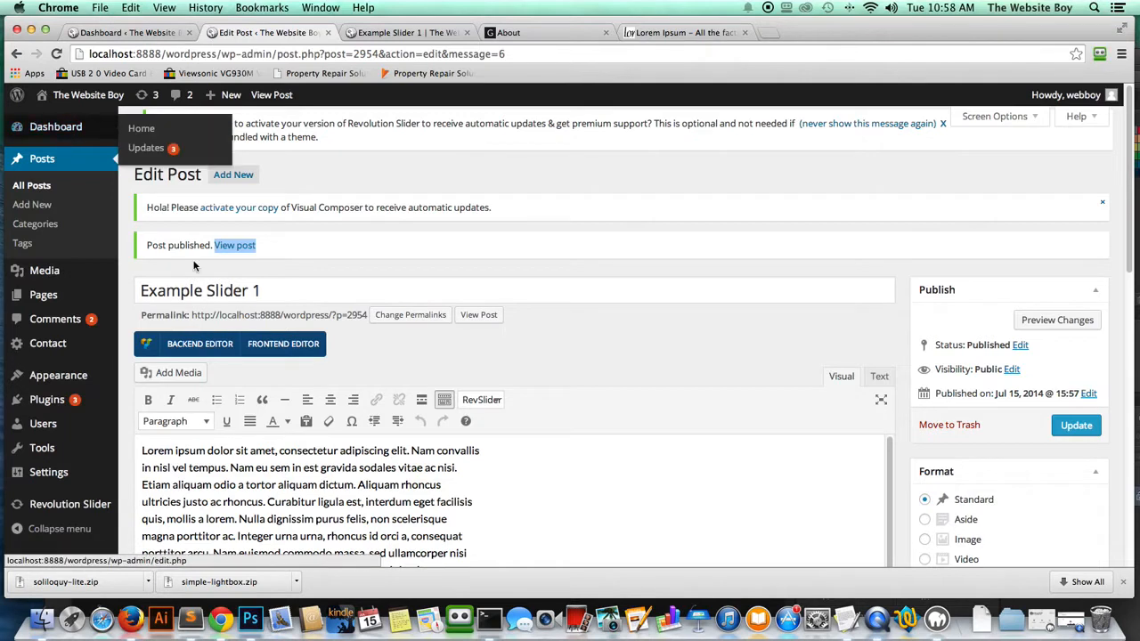
mouse_move(49, 405)
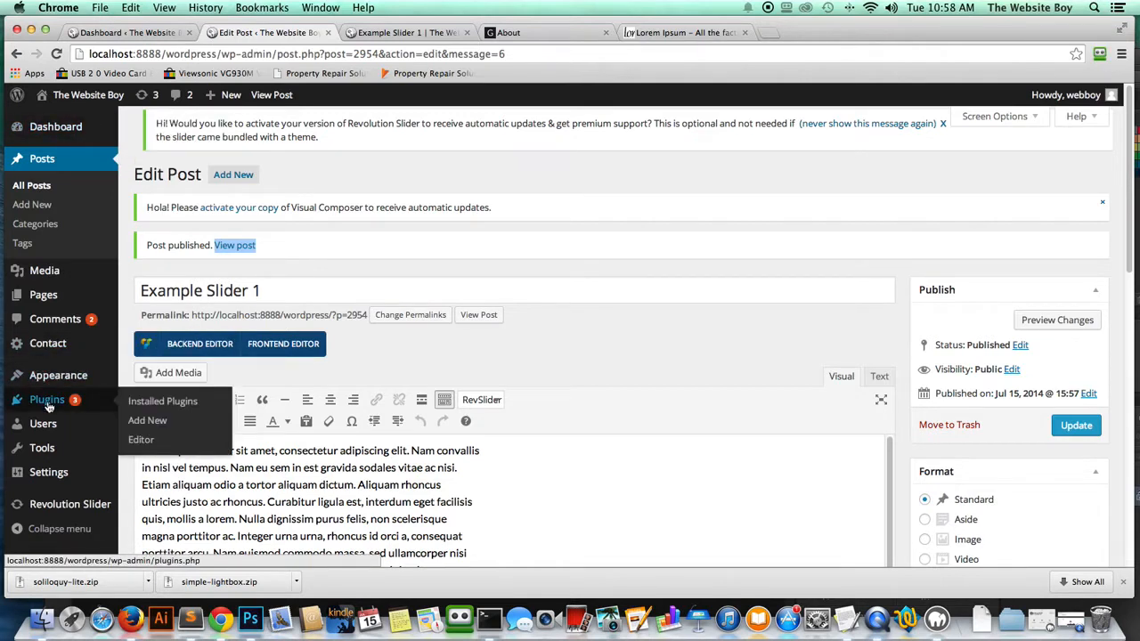
left_click(147, 420)
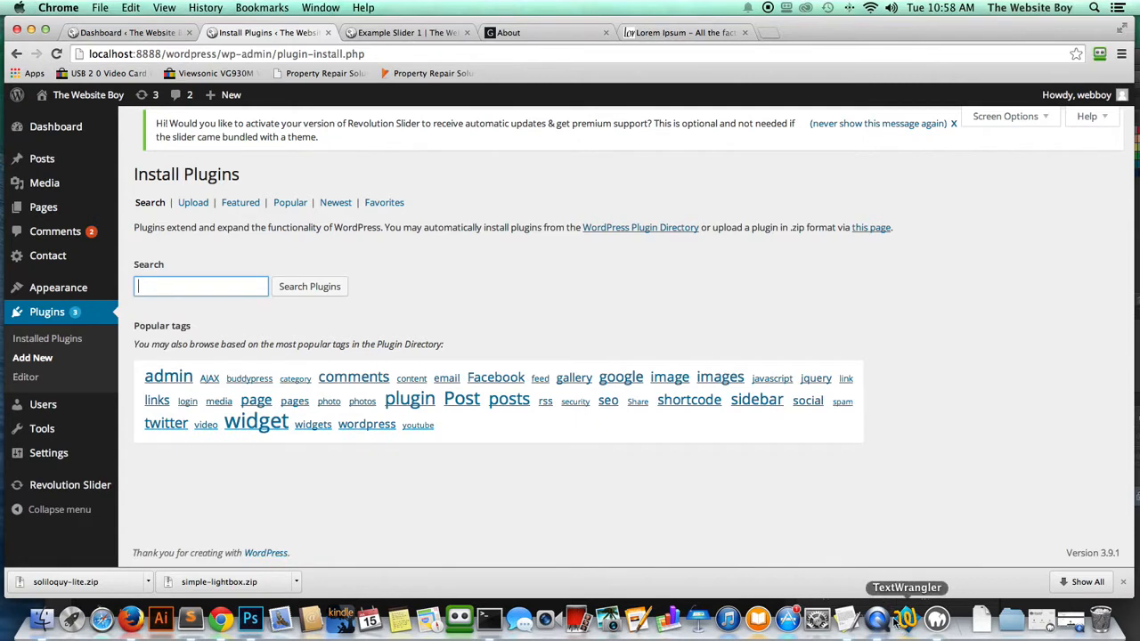
left_click(852, 627)
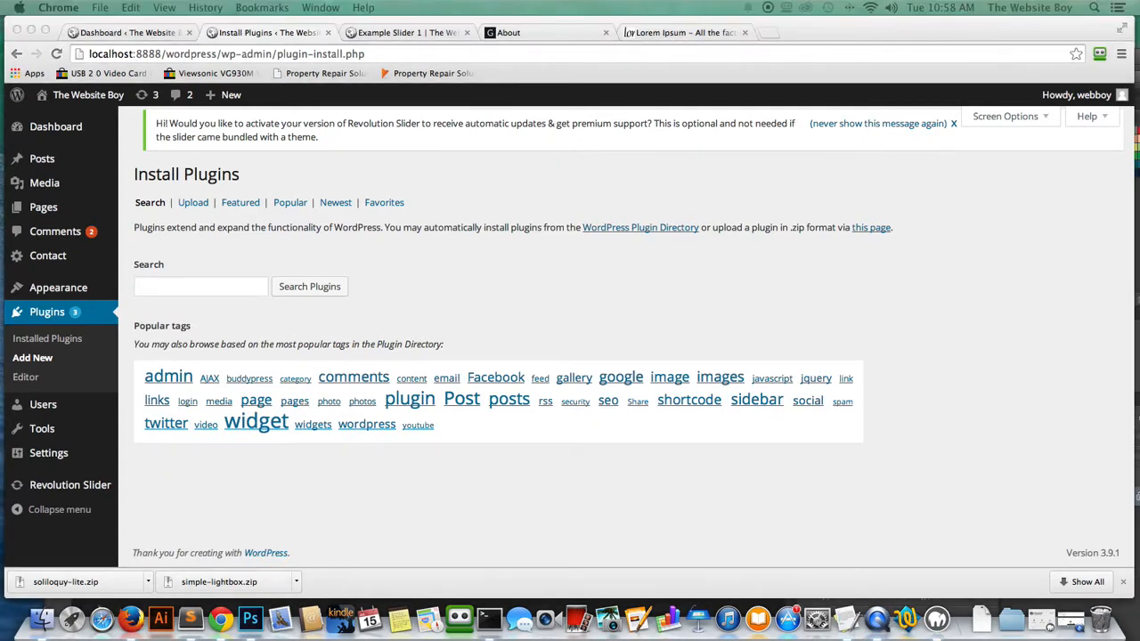
left_click(193, 286)
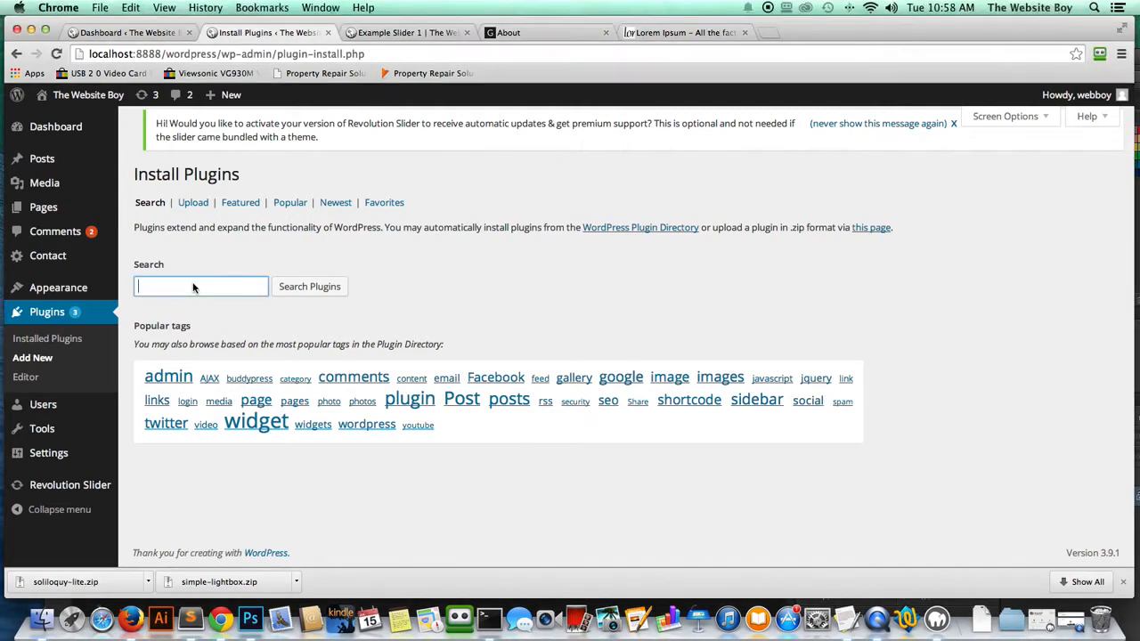
key("super+v")
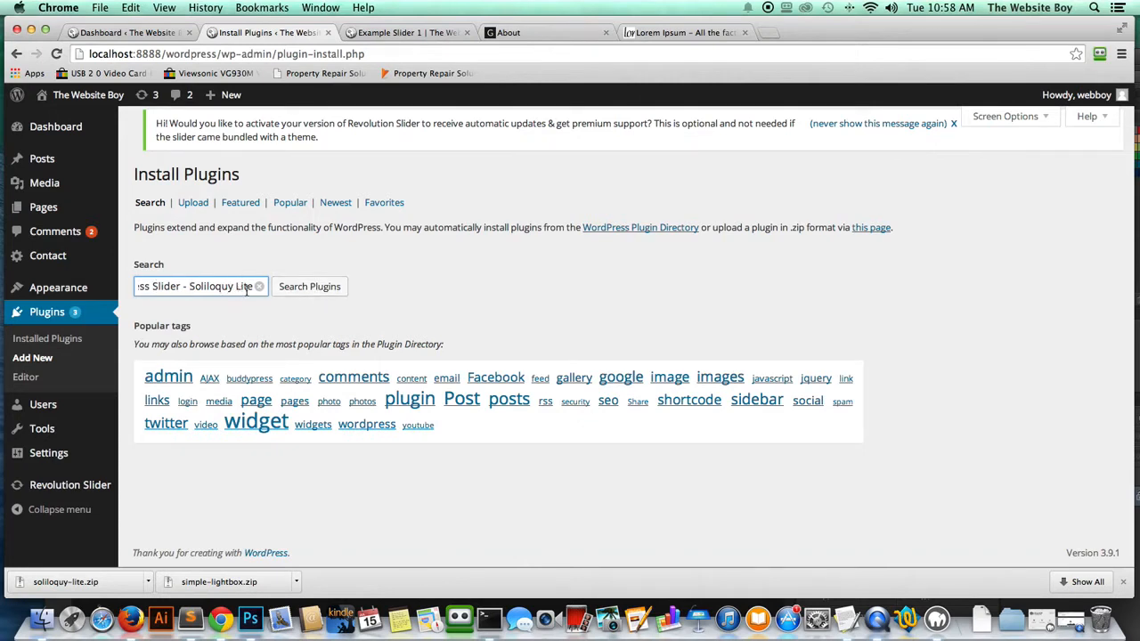
left_click_drag(251, 287, 285, 289)
left_click(216, 265)
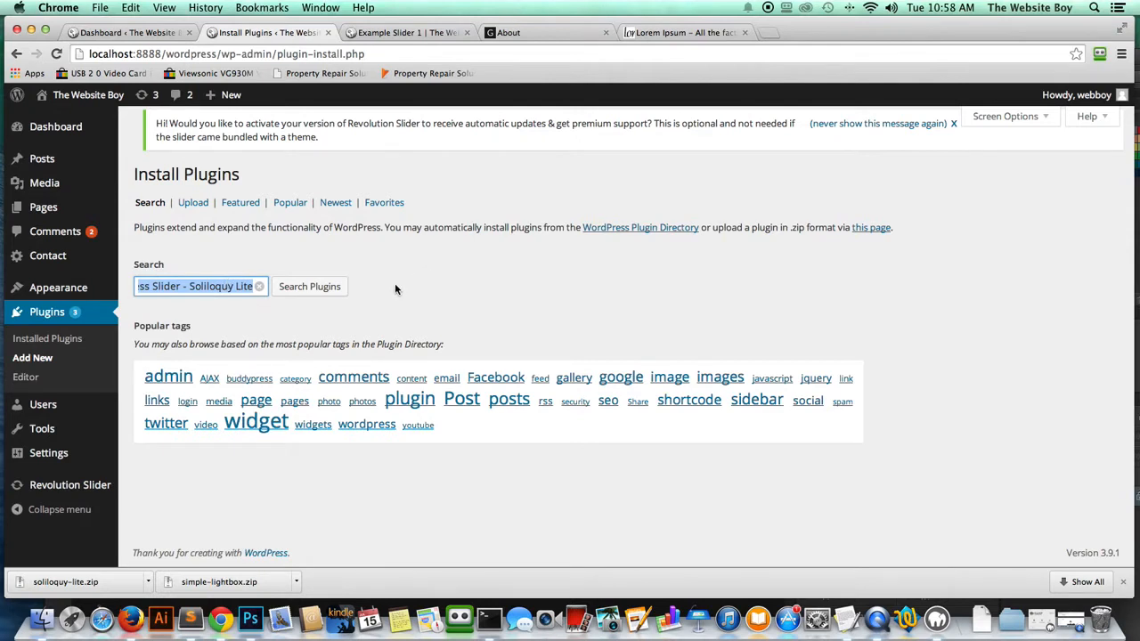
left_click(436, 291)
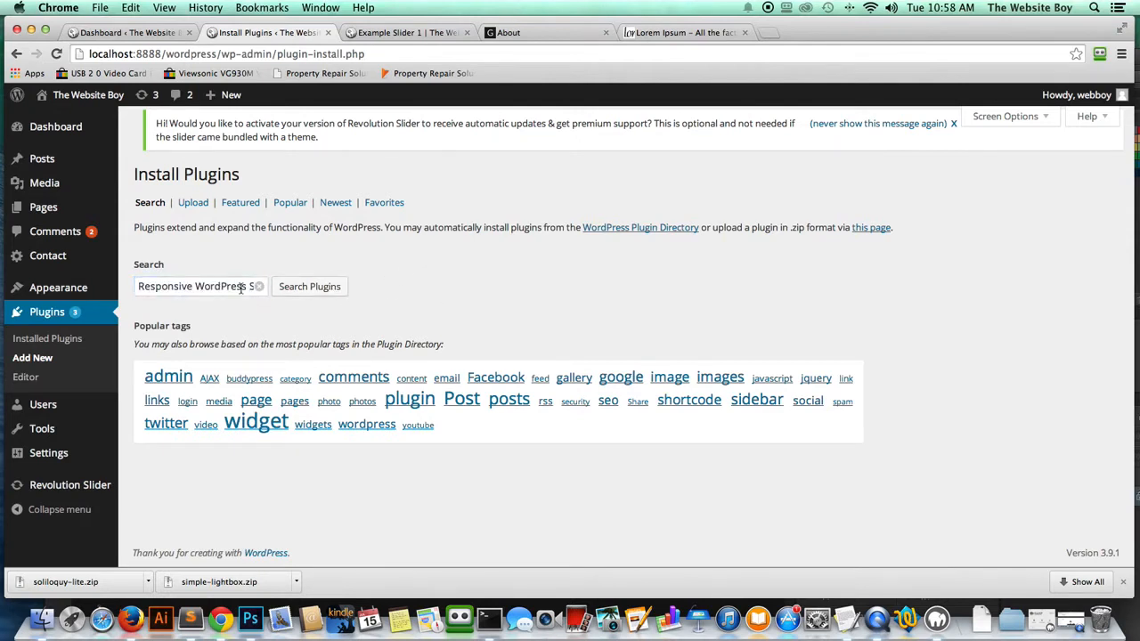
left_click_drag(240, 288, 359, 286)
left_click(329, 289)
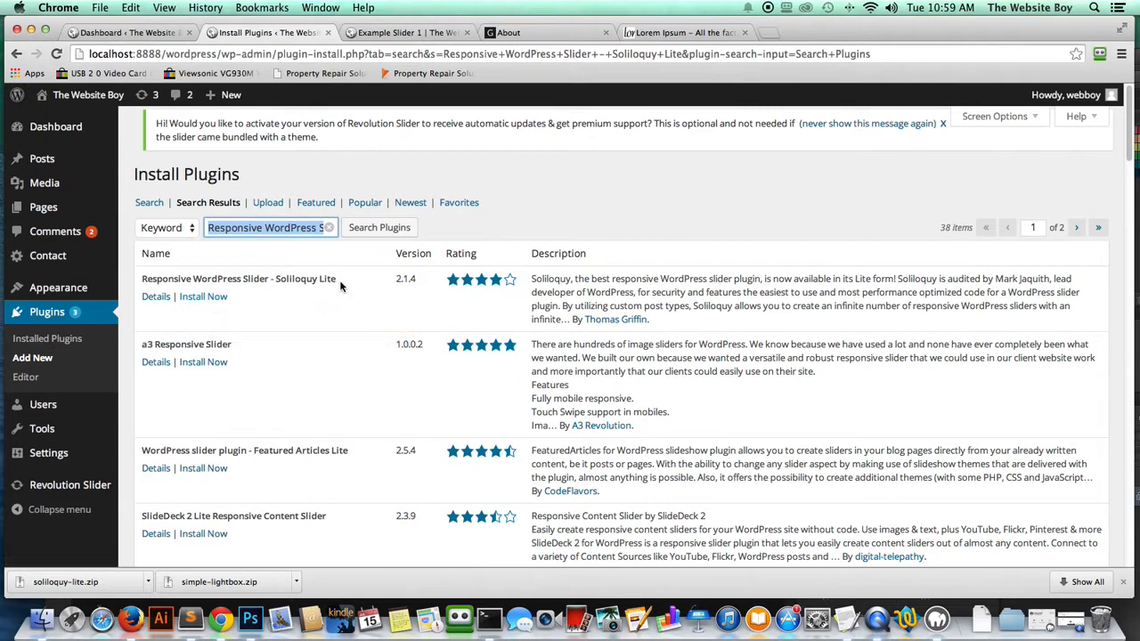
Install and activate the Responsive WordPress Slider - Soliloquy Lite plugin
left_click_drag(343, 281, 323, 282)
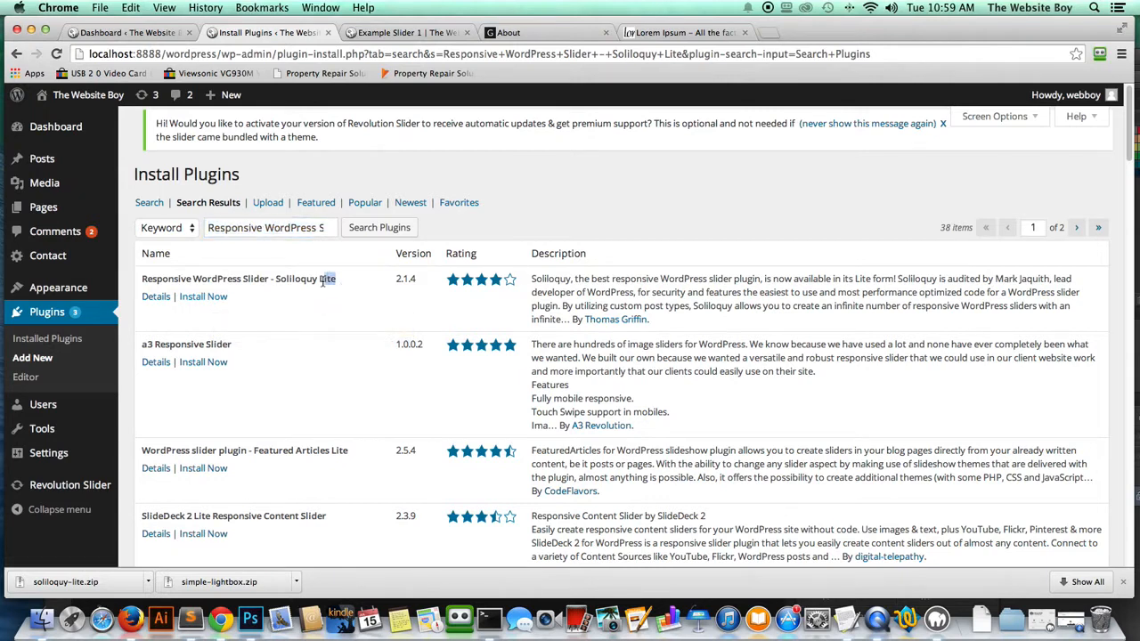
left_click(187, 297)
left_click(681, 222)
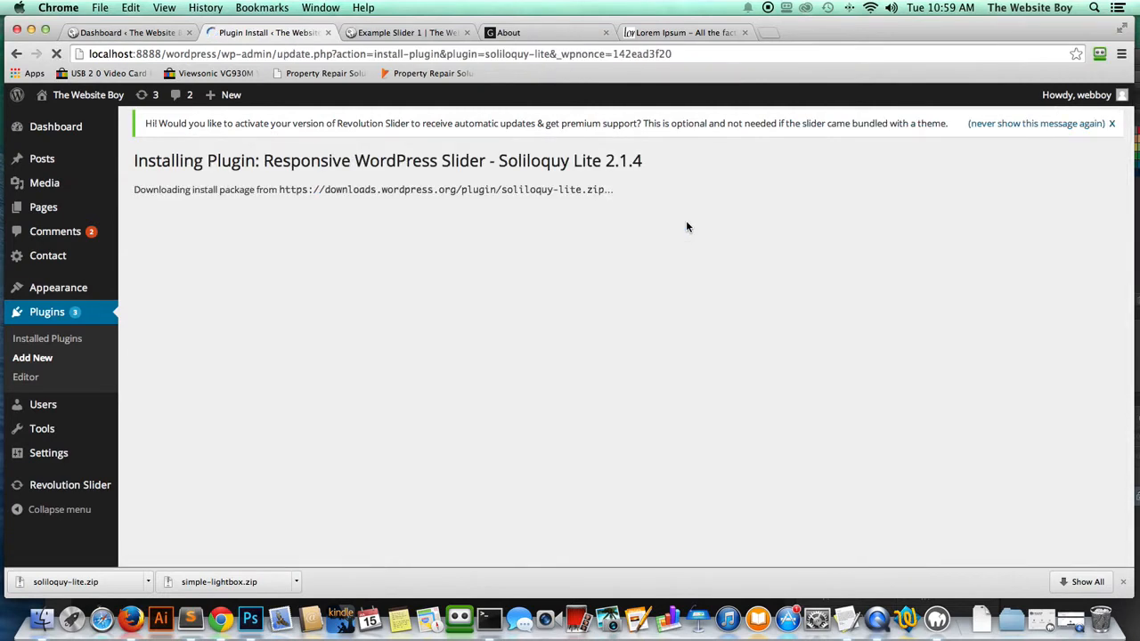
left_click(182, 282)
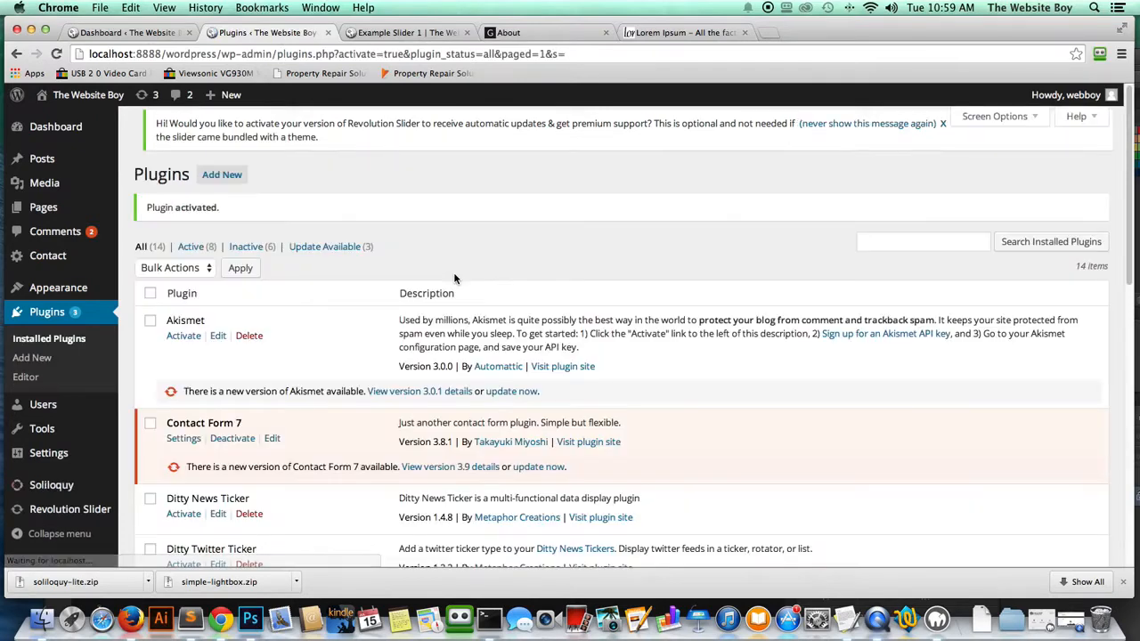
Search Google for "Responsive WordPress Slider - Soliloquy Lite" in a new browser tab and view the plugin's WordPress.org page
left_click(771, 32)
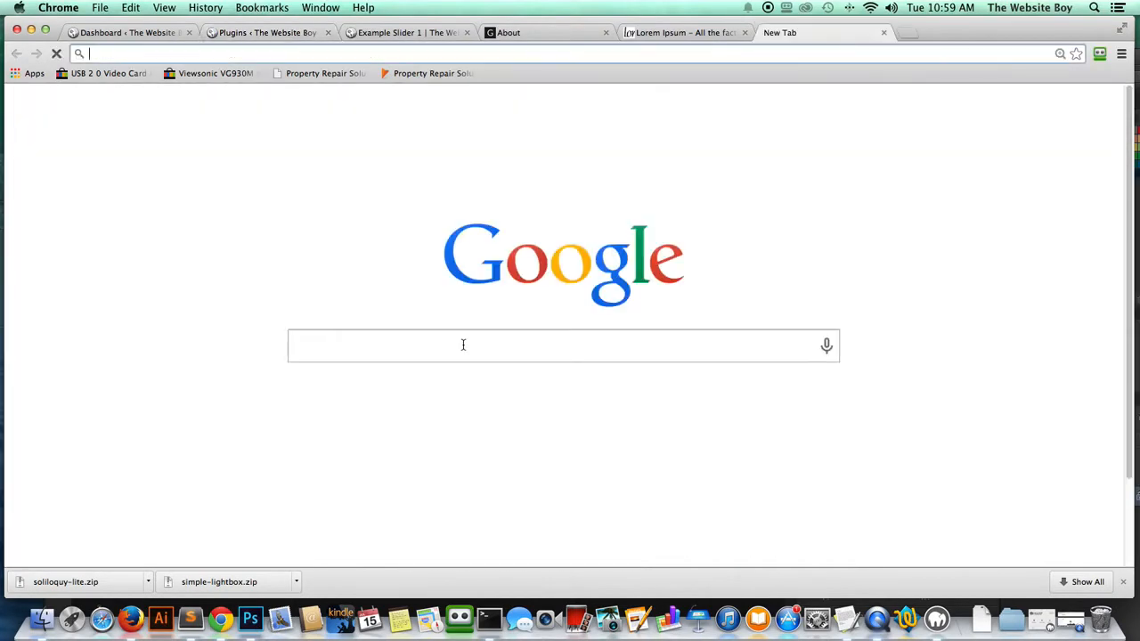
type("Responsive WordPress Slider – Soliloquy Lite")
key("Return")
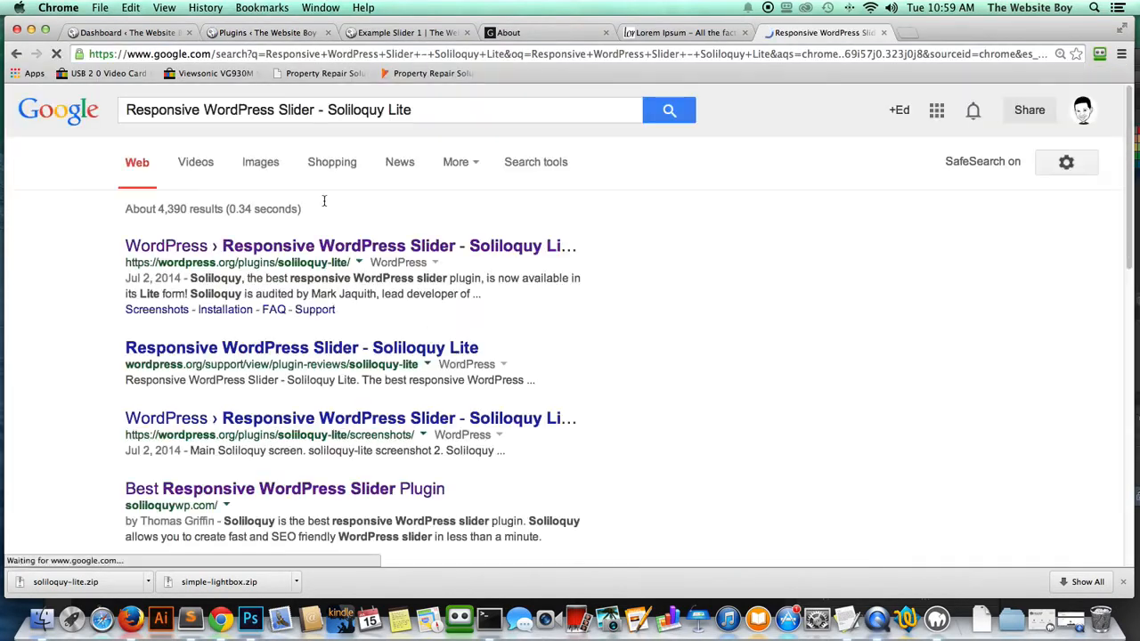
left_click(278, 253)
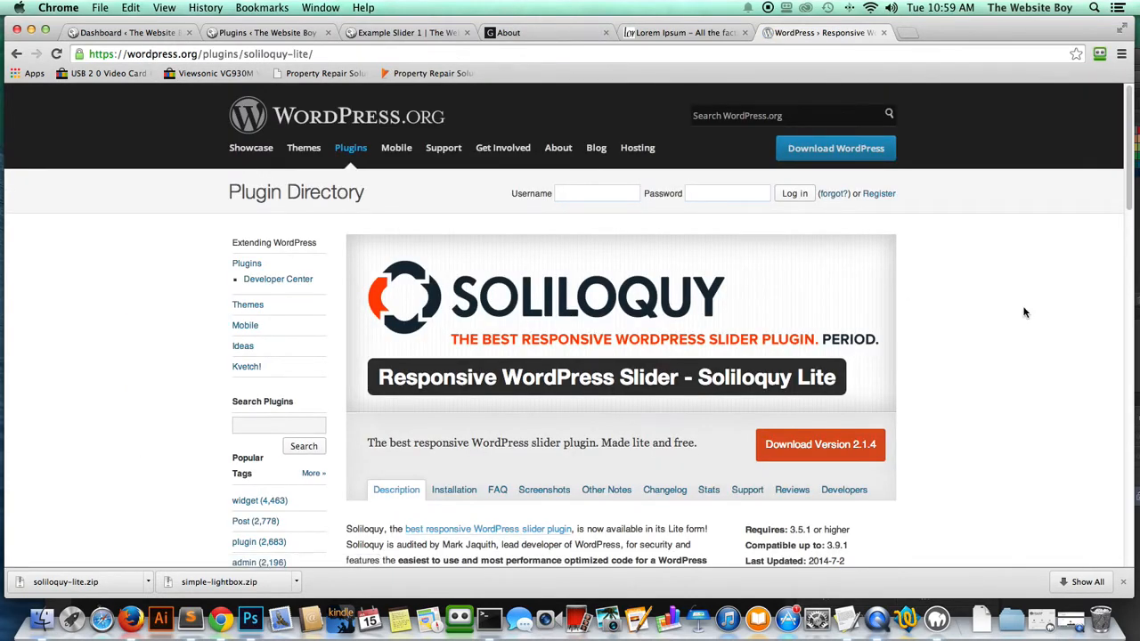
mouse_move(1132, 168)
left_mouse_down()
mouse_move(1131, 202)
mouse_move(1132, 173)
left_mouse_up()
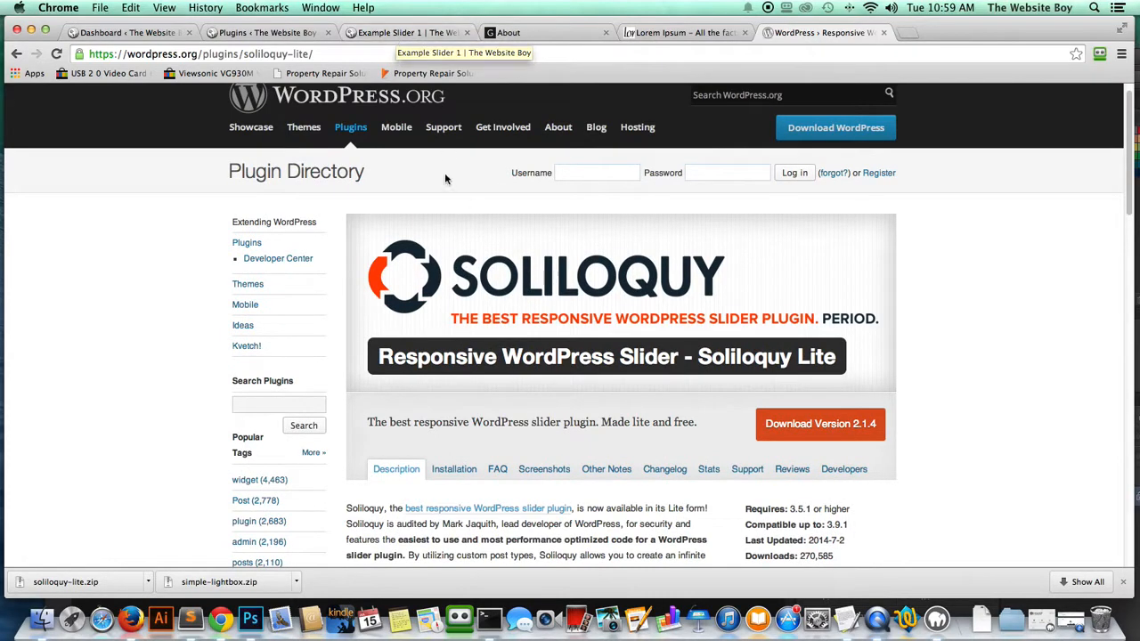
Return to the published Example Slider 1 post and look through the page from its comment form to its heading
left_click(424, 33)
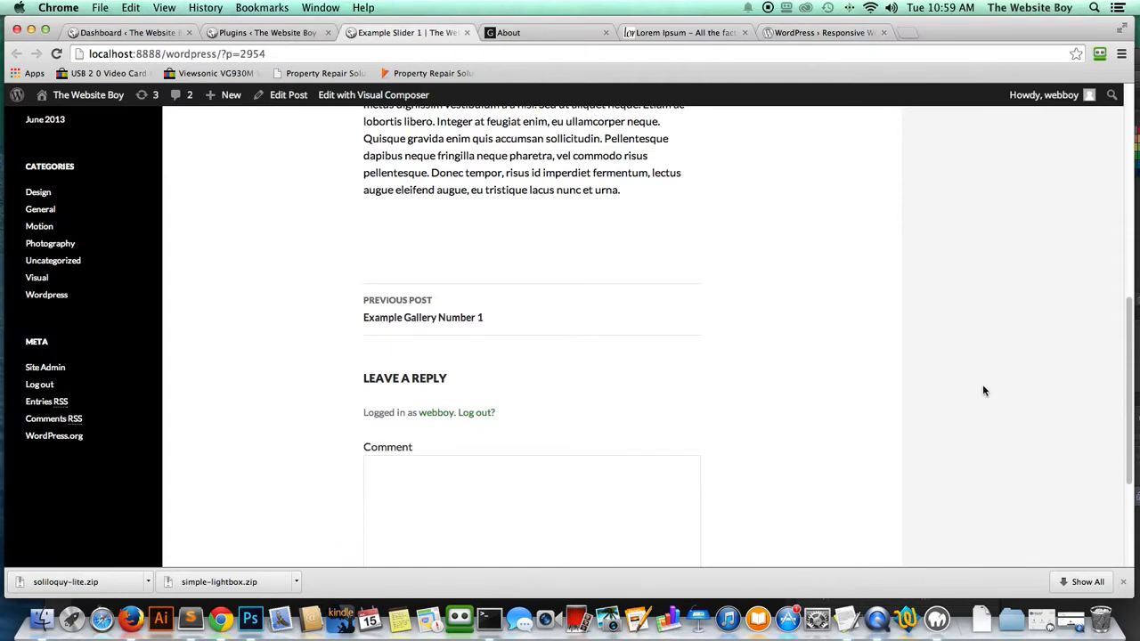
scroll(1005, 393, "down", 3)
scroll(1005, 394, "up", 15)
scroll(863, 382, "down", 1)
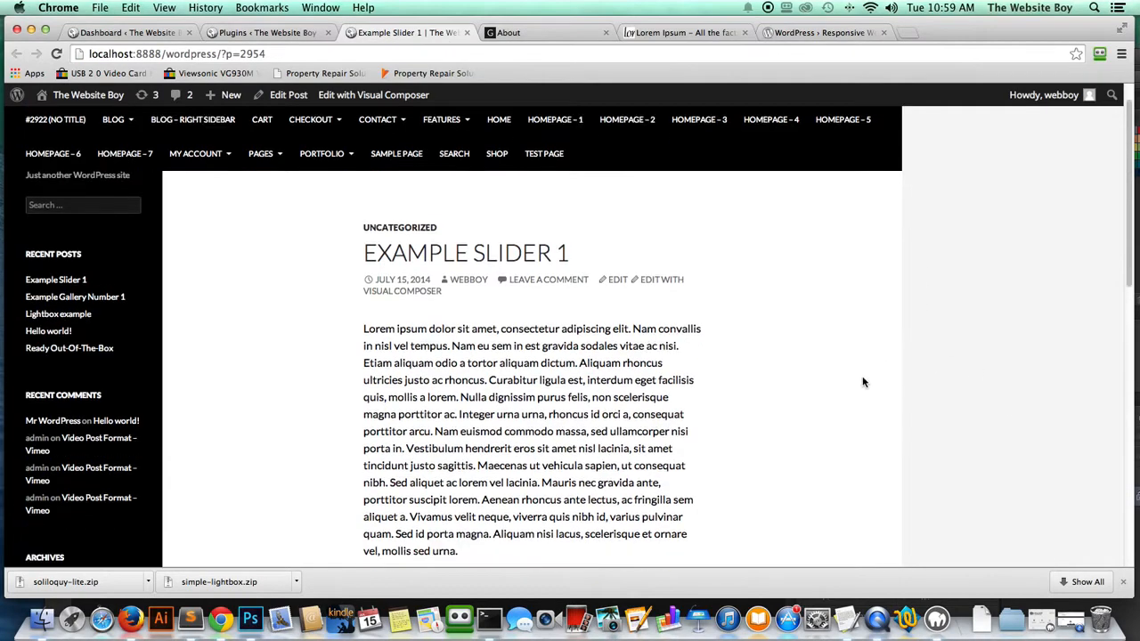
Reload the installed plugins page and find the Responsive WordPress Slider - Soliloquy Lite entry
left_click(233, 33)
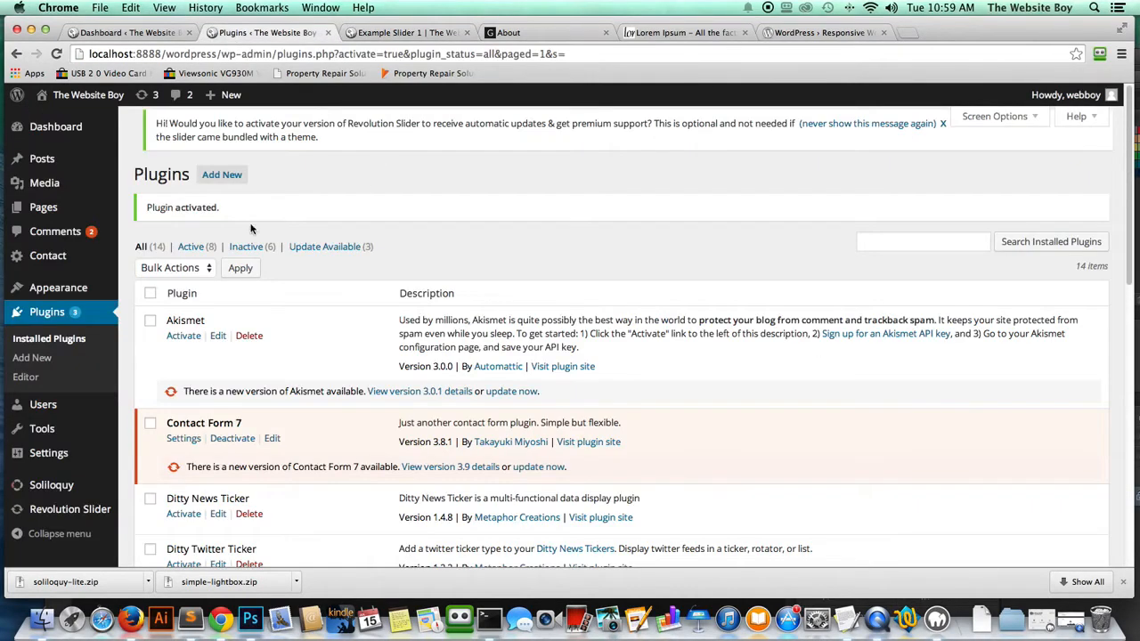
left_click(57, 54)
scroll(797, 389, "down", 5)
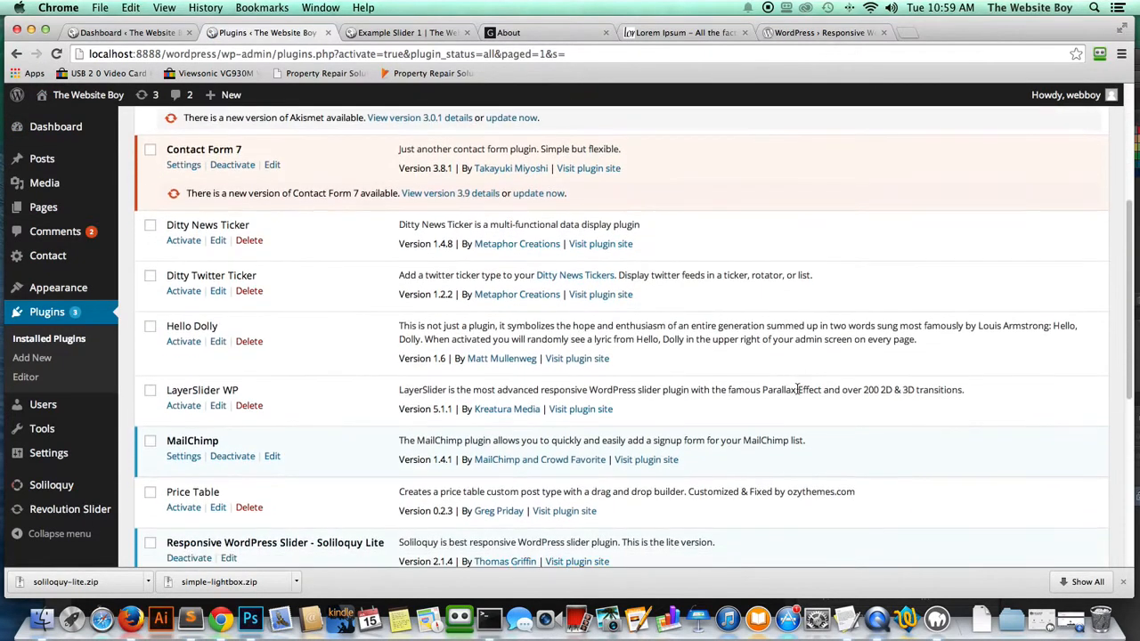
Start a new Soliloquy slider and title it "Slider Home Page"
scroll(797, 390, "down", 5)
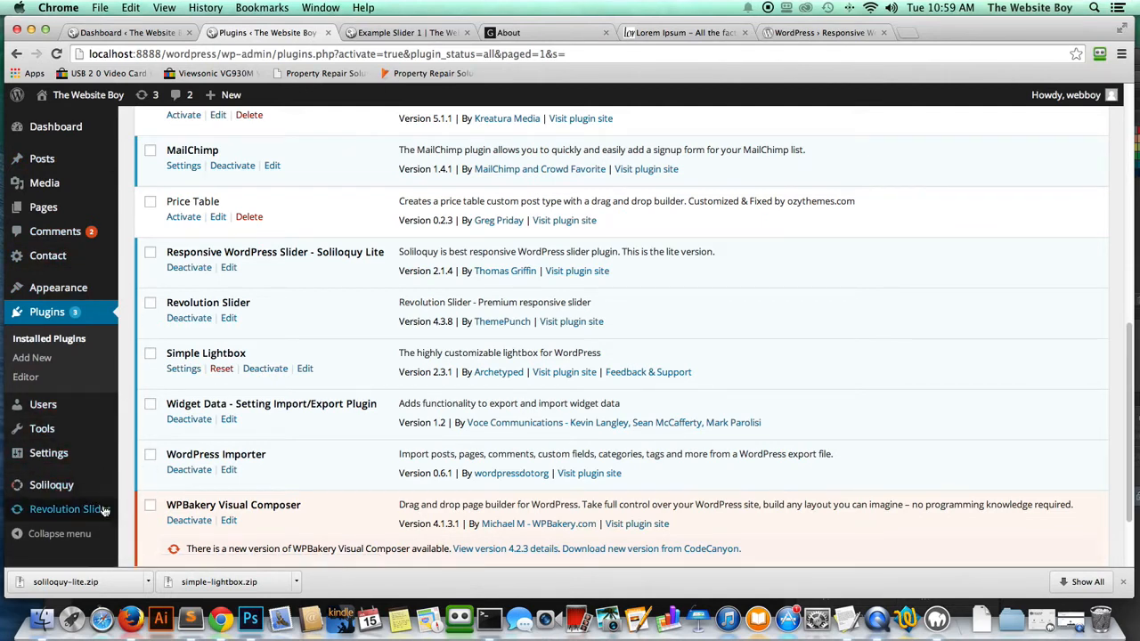
mouse_move(64, 492)
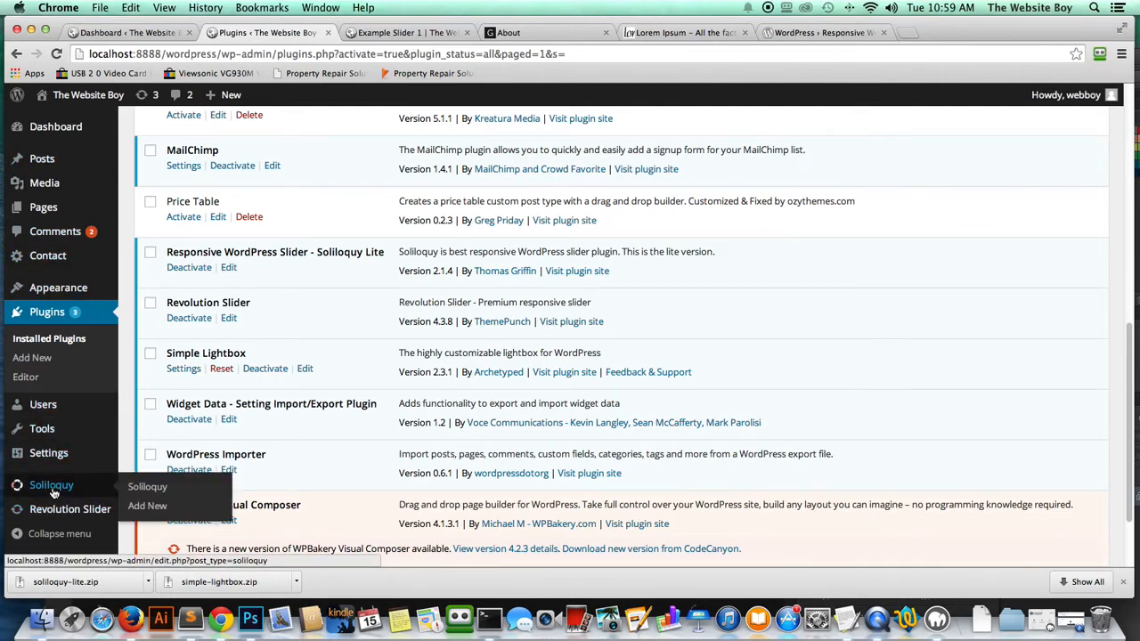
left_click(148, 506)
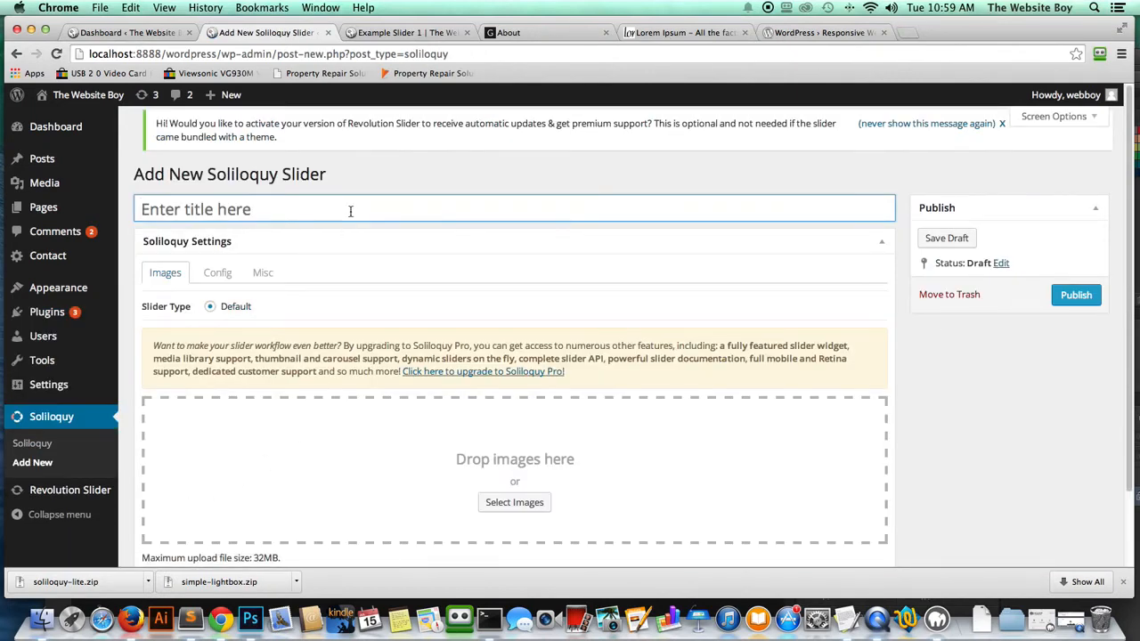
type("Slider")
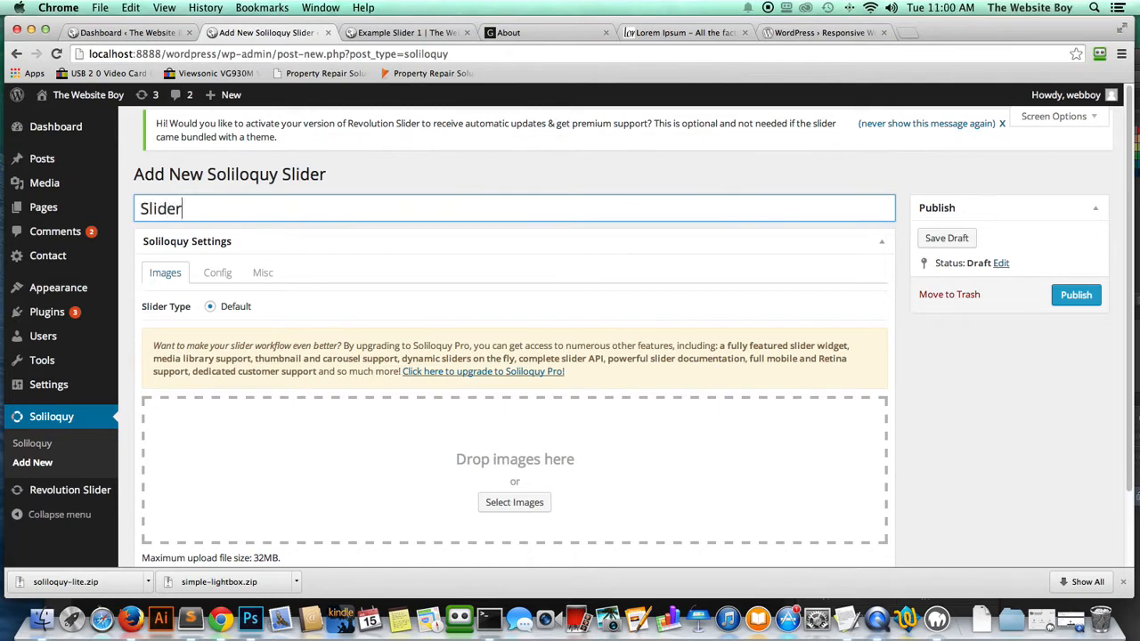
type(" Home Page")
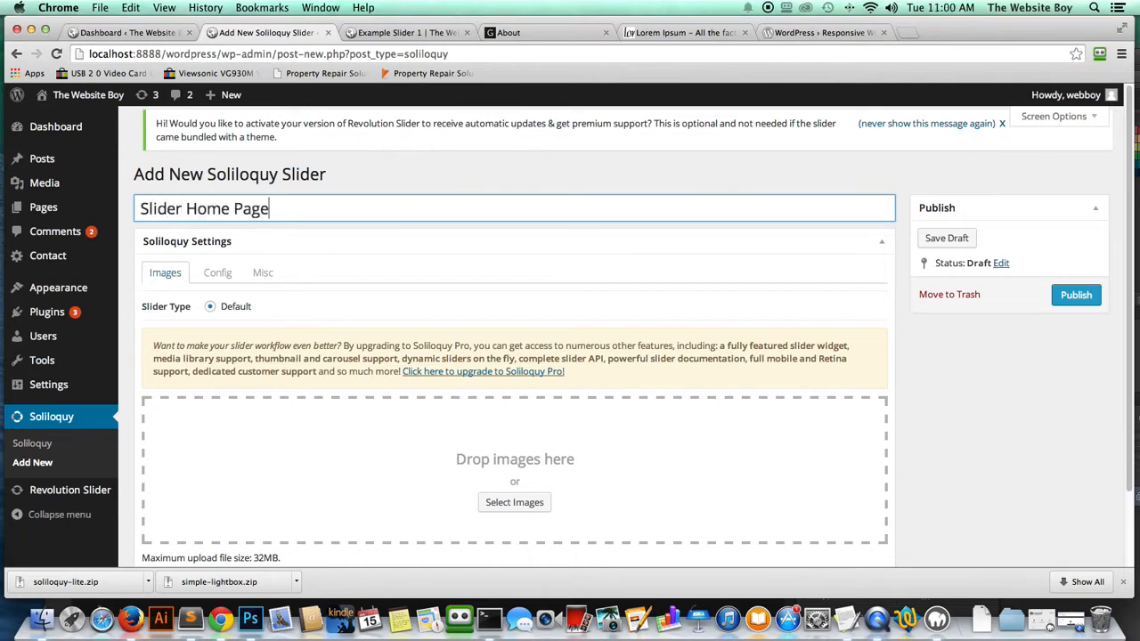
left_click(1014, 401)
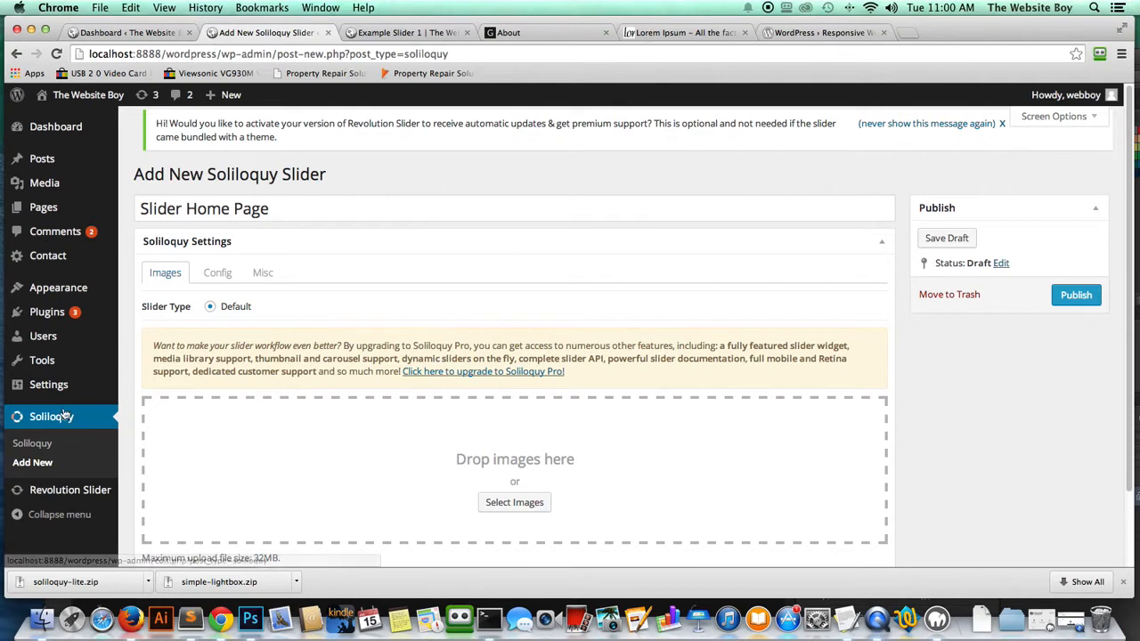
Switch to Photoshop, check the width and height of the "the Website Boy Default 710 by 400" preset for new documents, and return to Chrome
mouse_move(53, 185)
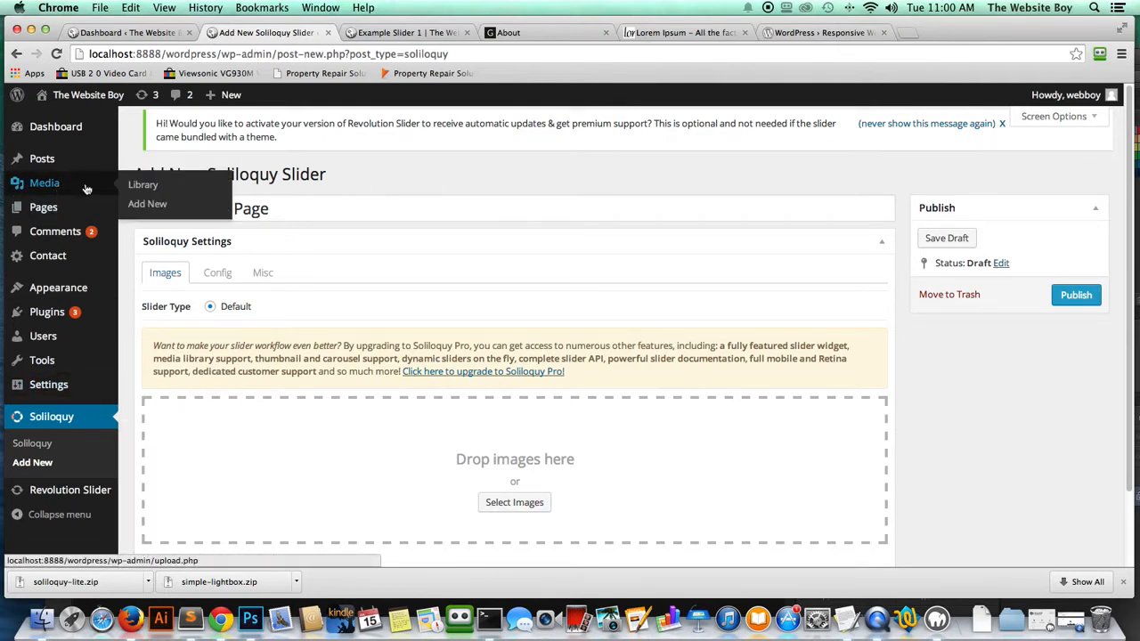
left_click(545, 507)
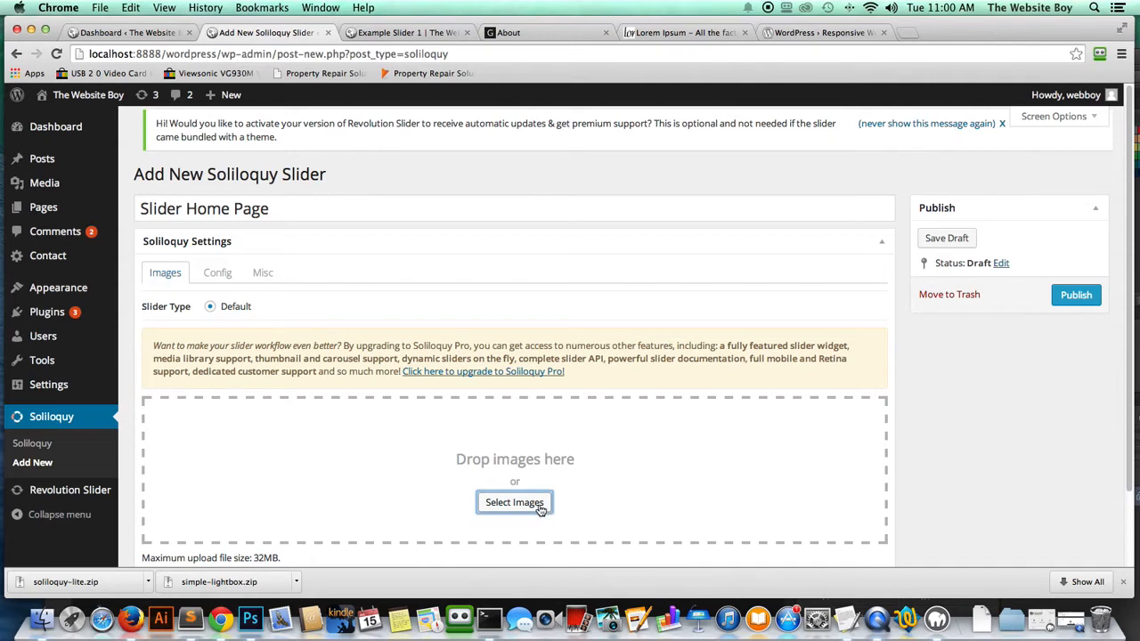
left_click(252, 618)
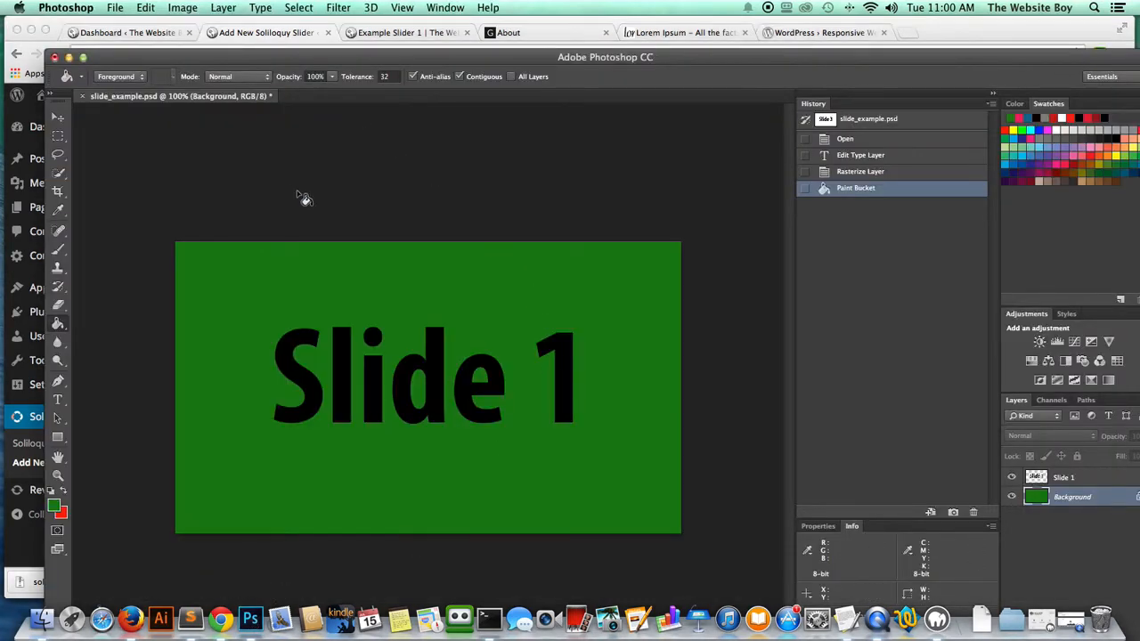
left_click_drag(488, 59, 460, 24)
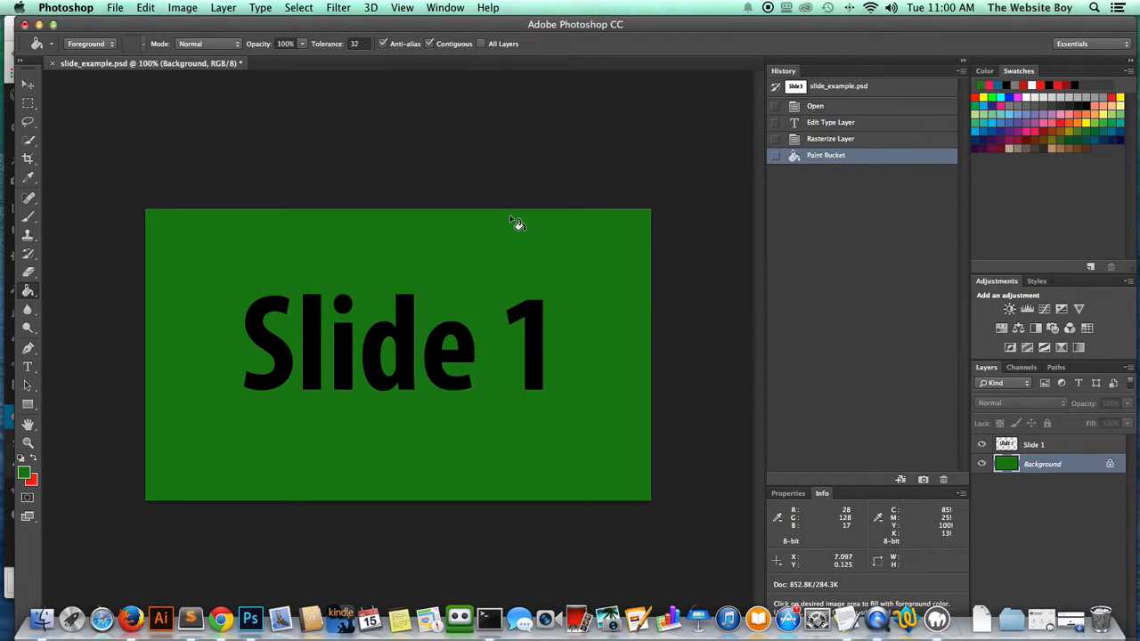
left_click(115, 8)
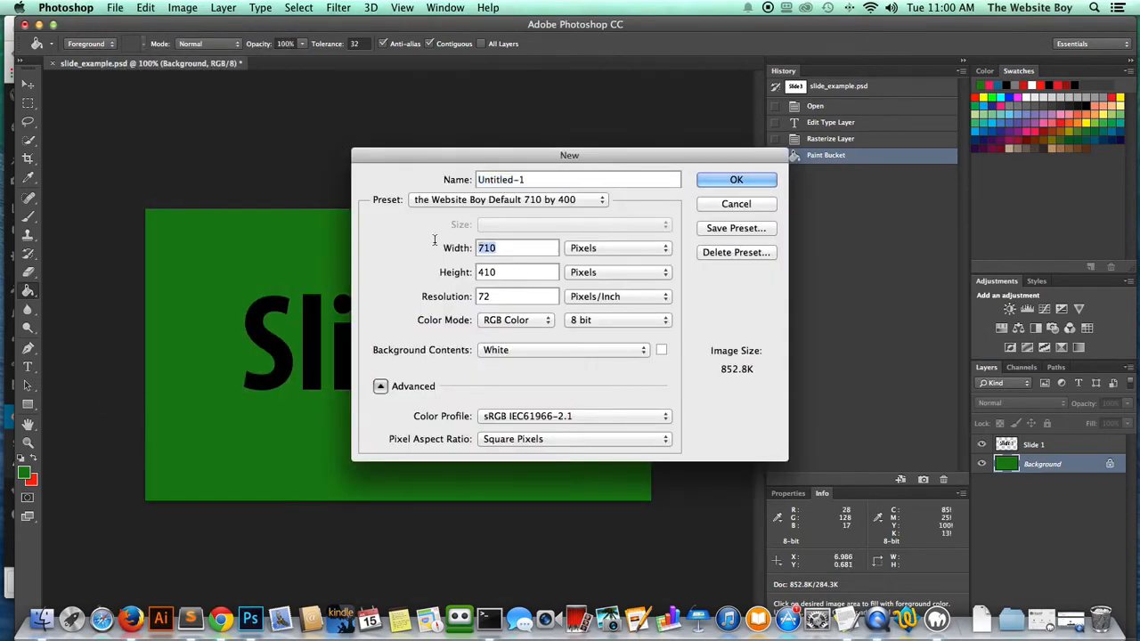
left_click(510, 273)
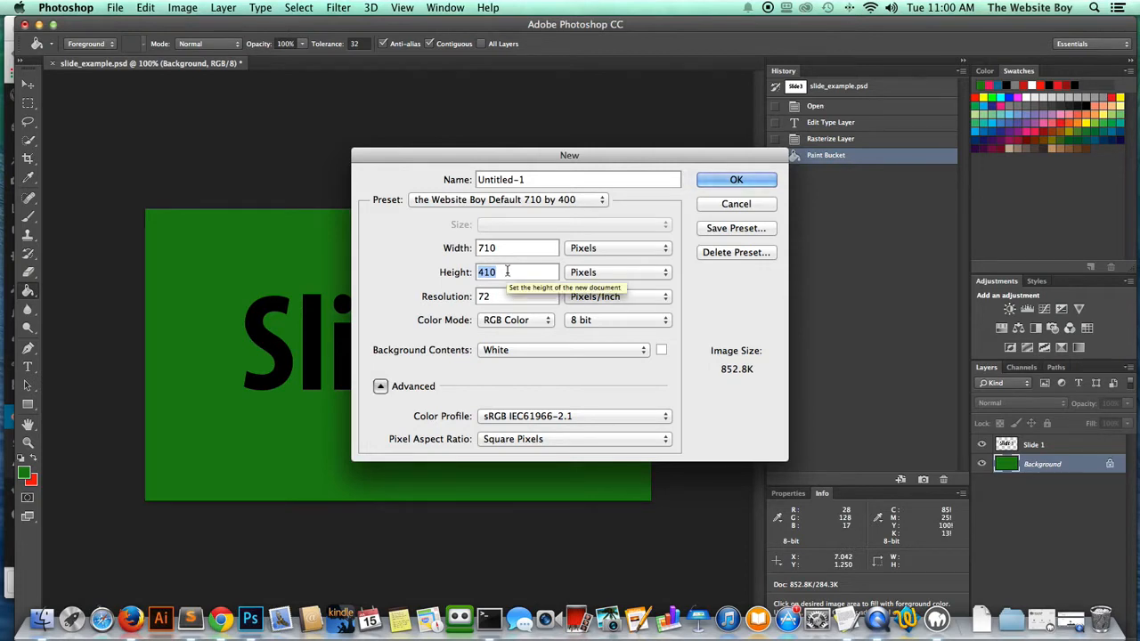
left_click(741, 205)
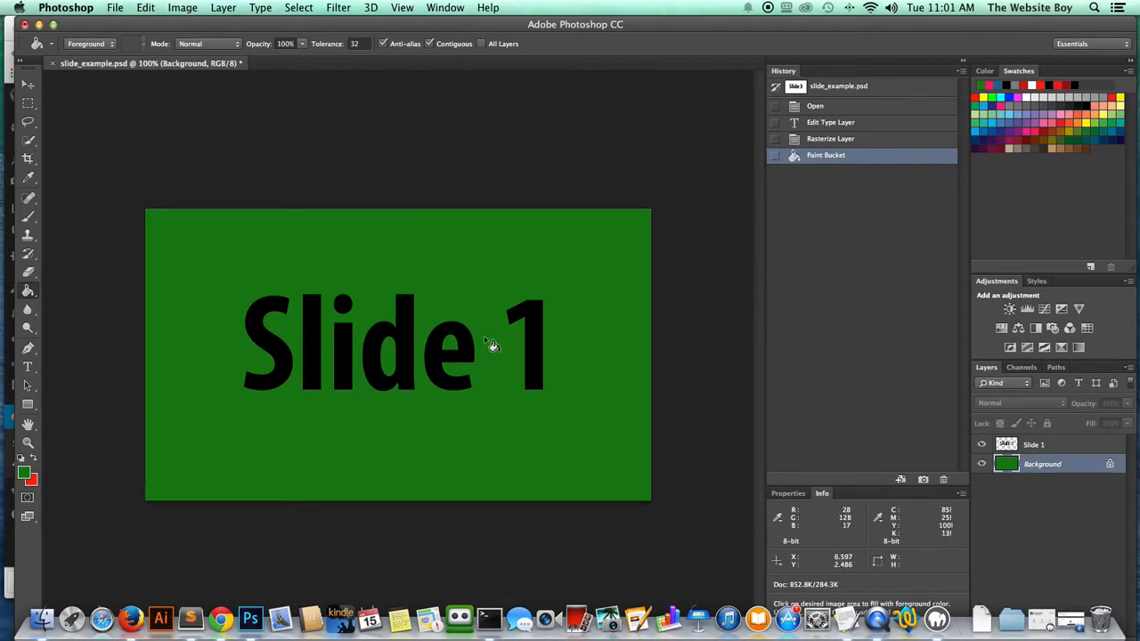
left_click(221, 620)
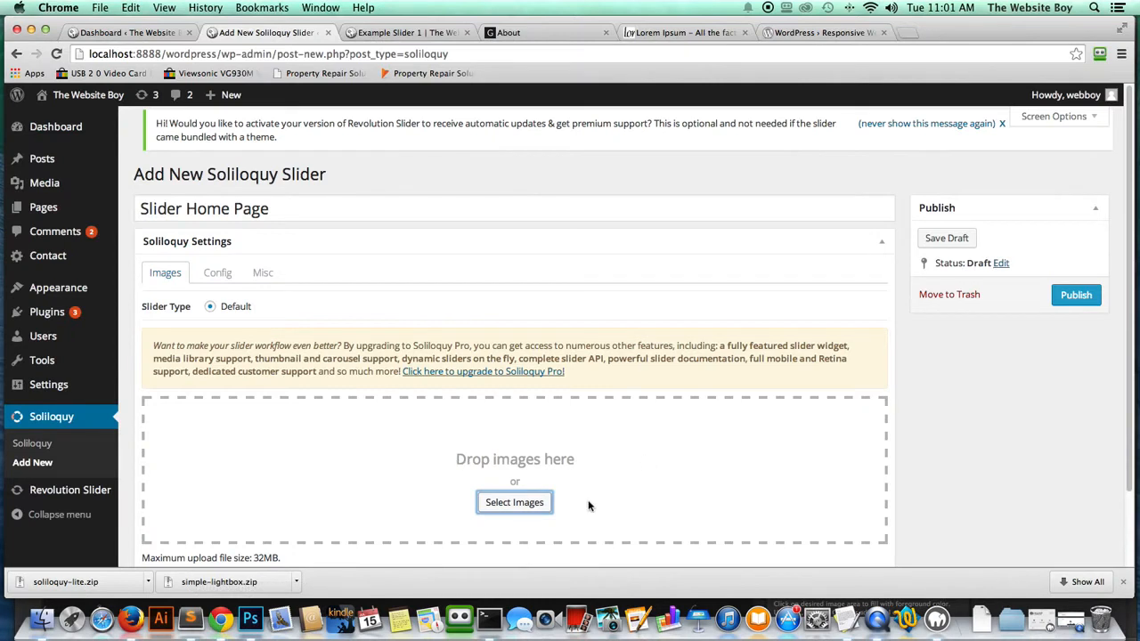
Upload slide_1.jpg, slide_2.jpg and slide_3.jpg from the wordpress images folder to the slider
left_click(525, 504)
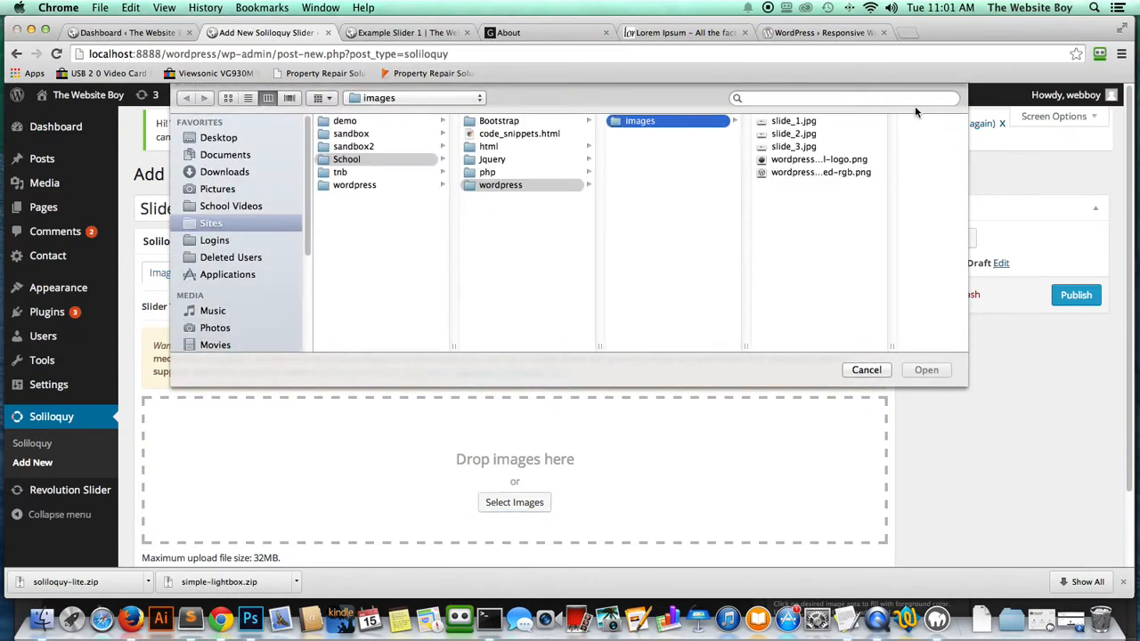
left_click(779, 121)
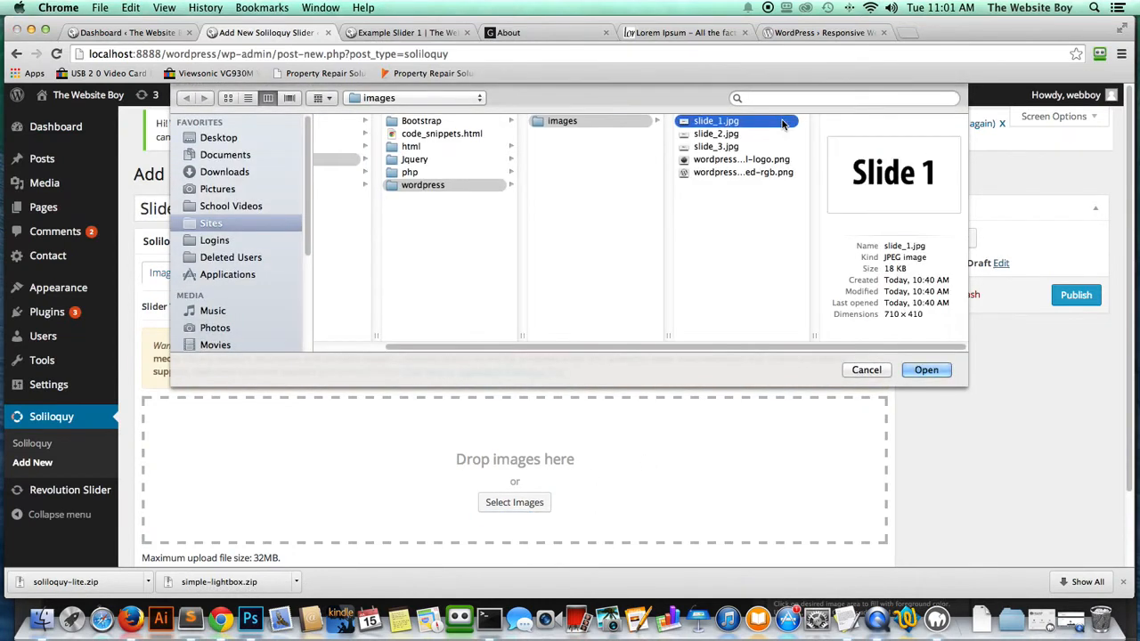
left_click(730, 134, "shift")
left_click(730, 146, "shift")
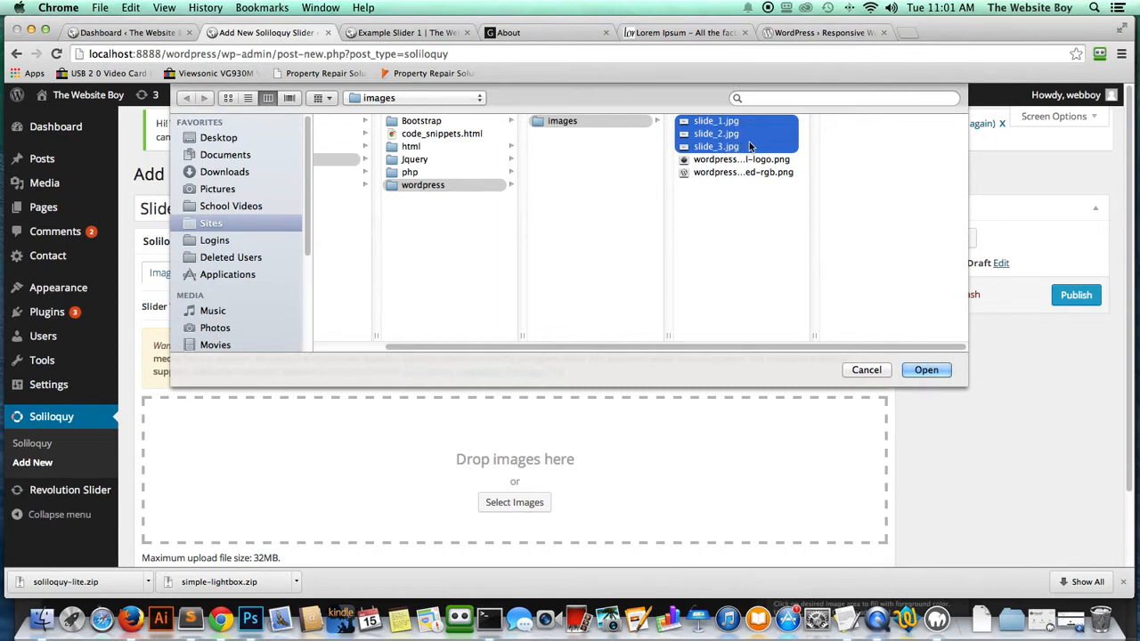
left_click(917, 366)
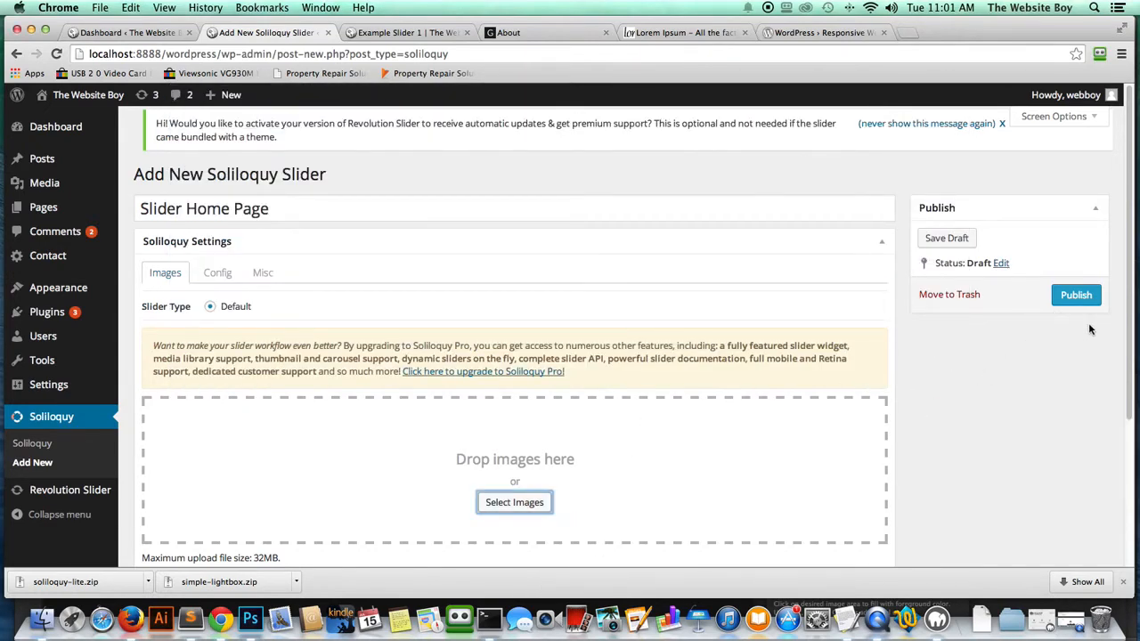
scroll(1124, 353, "down", 4)
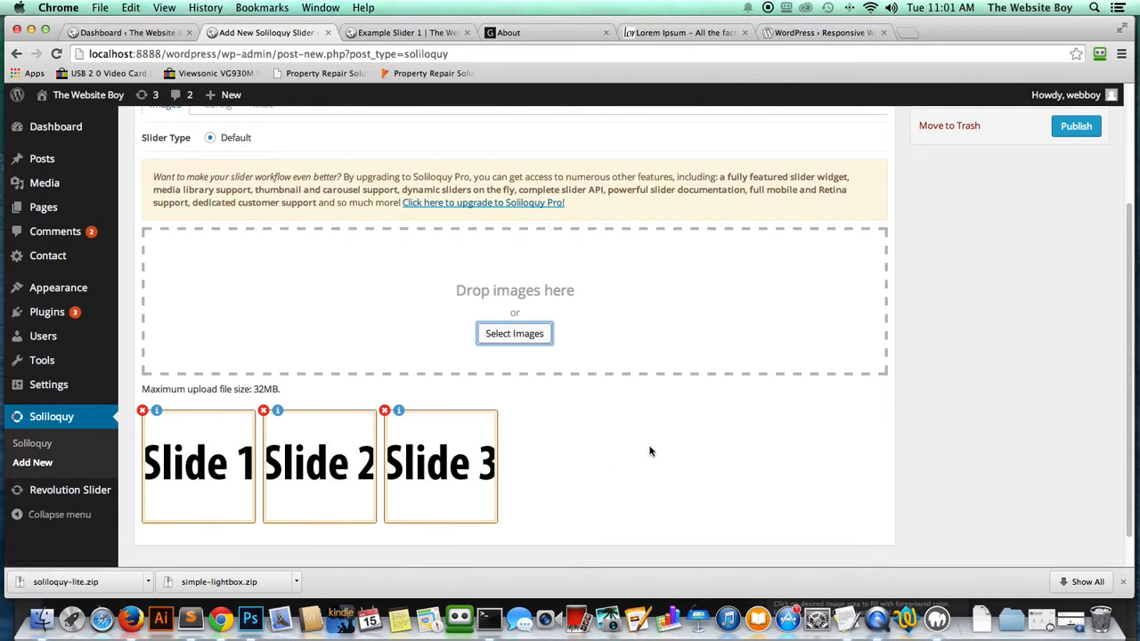
left_click(1019, 442)
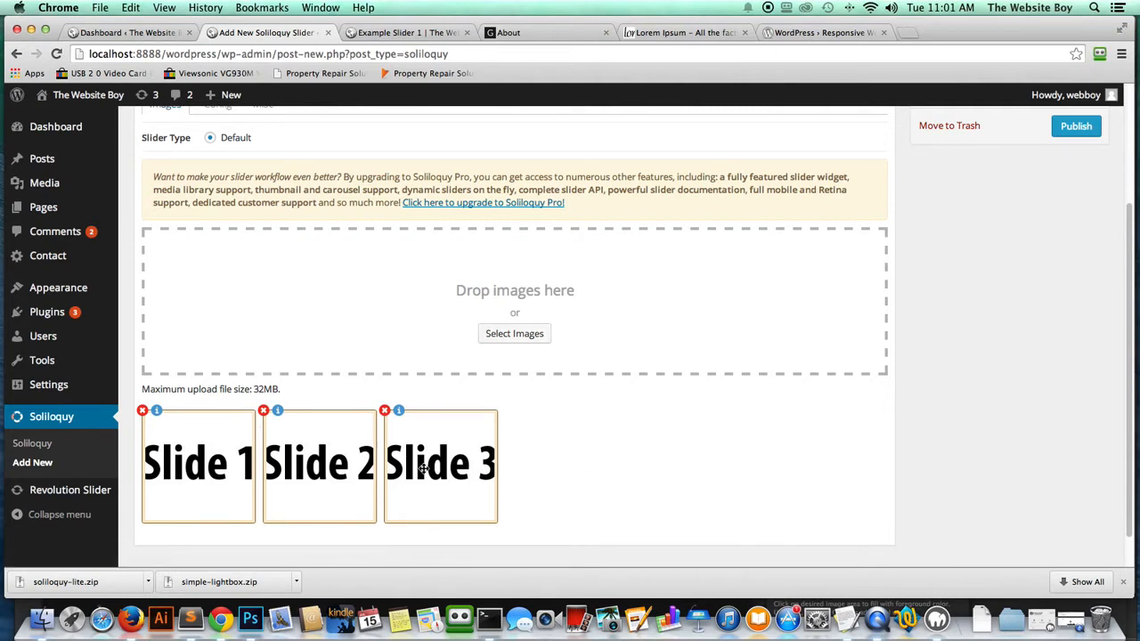
Remove the Slide 3, Slide 2 and Slide 1 images from the slider, confirming each removal
left_click(385, 411)
left_click(666, 221)
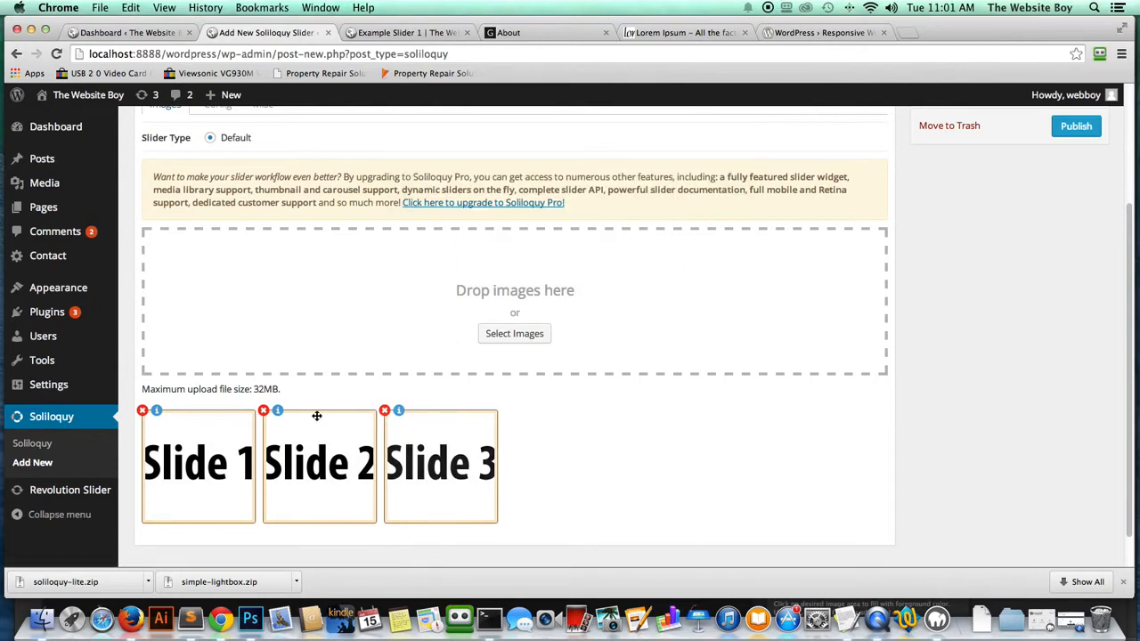
left_click(264, 410)
left_click(674, 222)
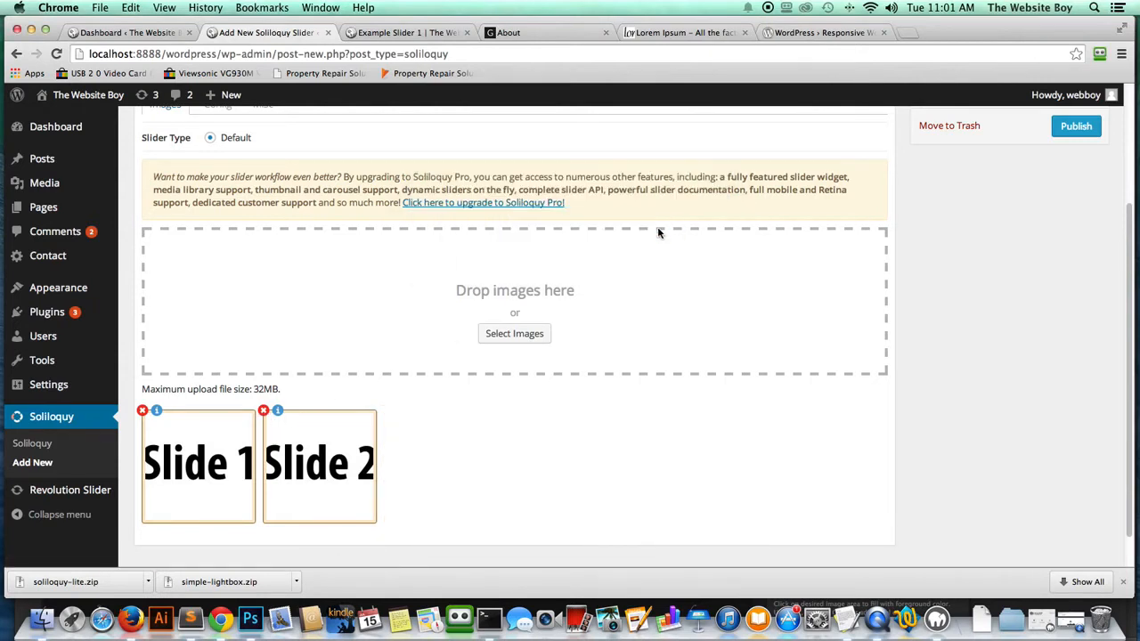
left_click(142, 410)
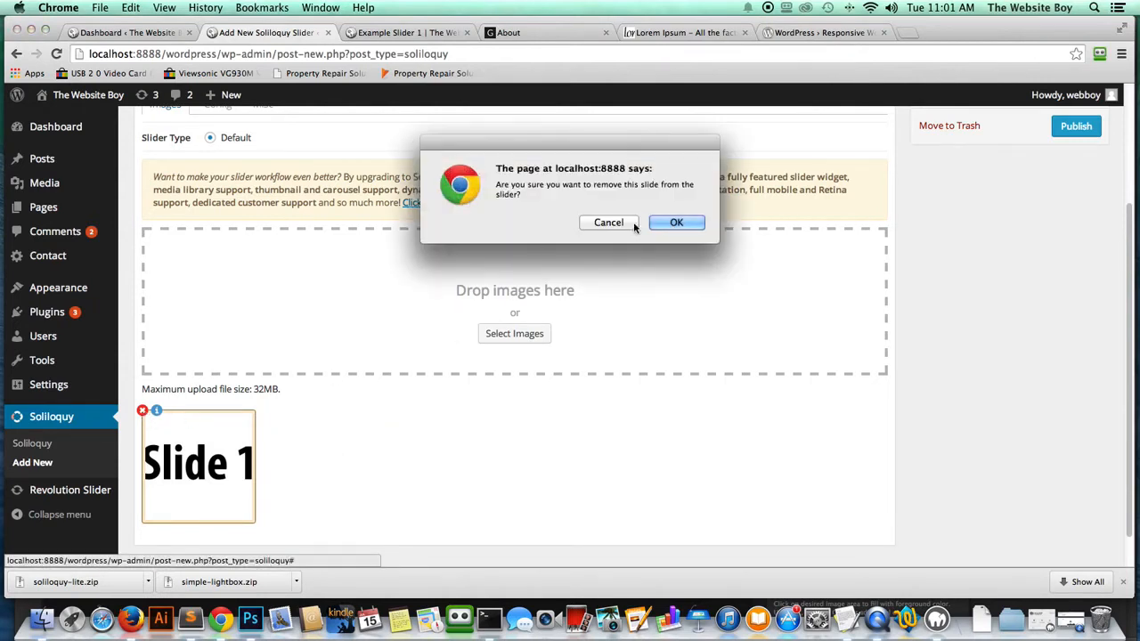
left_click(674, 222)
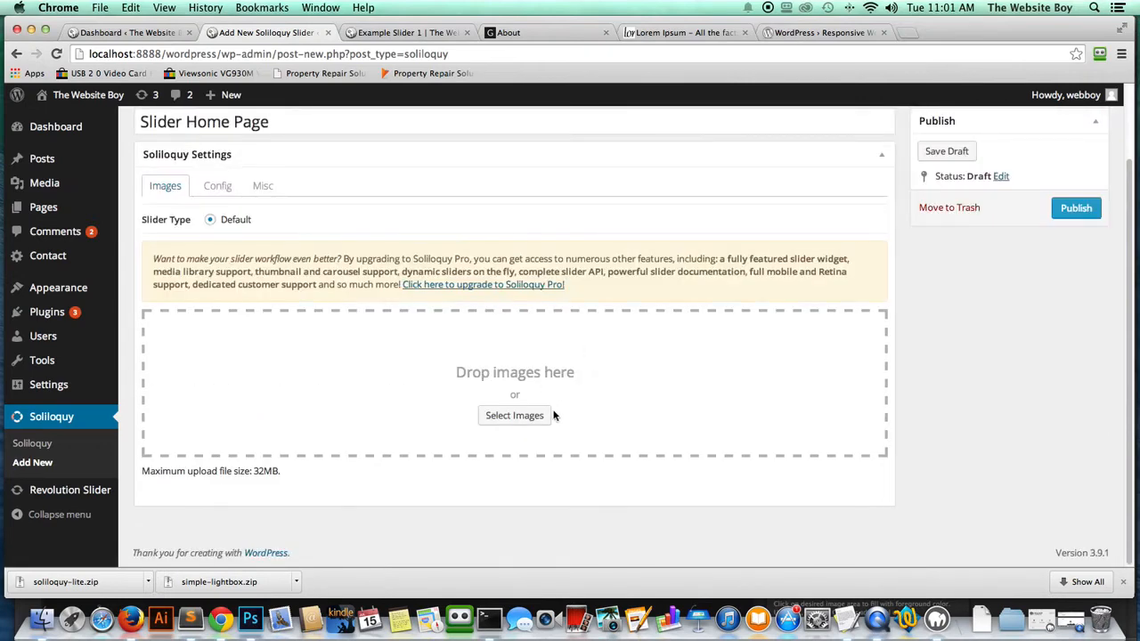
Upload slide_1.jpg, slide_2.jpg and slide_3.jpg from the Pictures folder to the slider
left_click(548, 415)
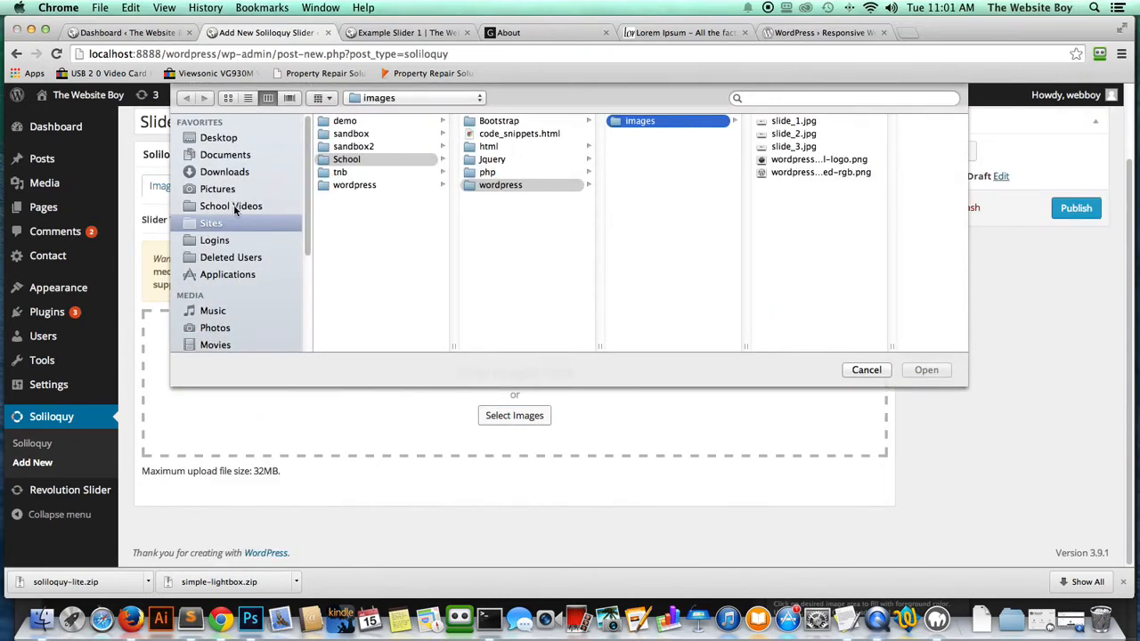
left_click(218, 190)
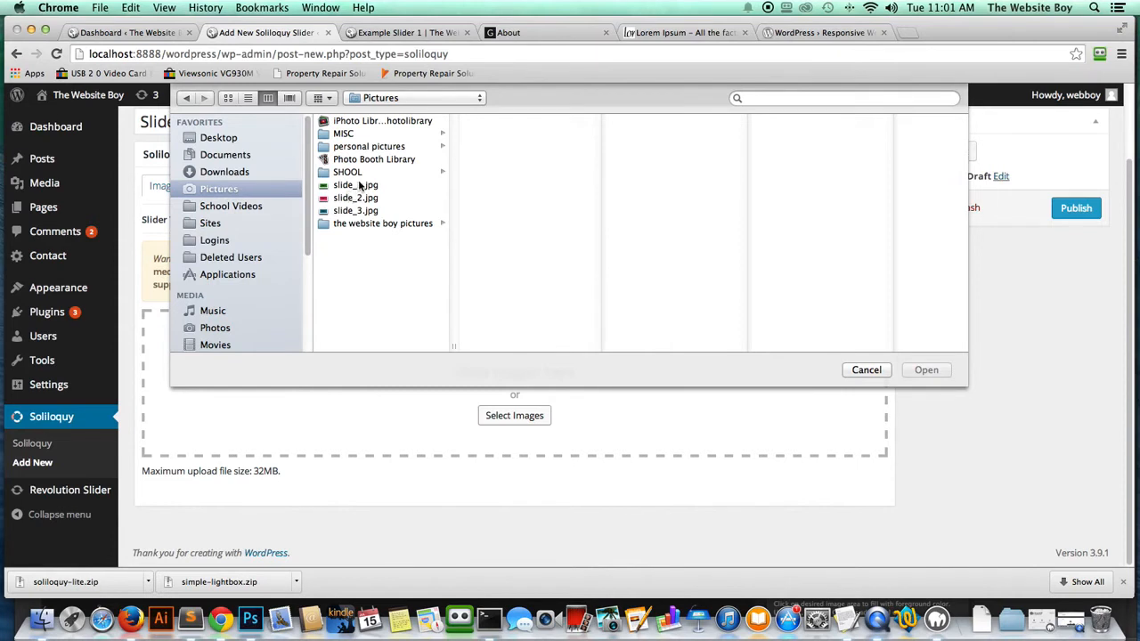
left_click_drag(359, 185, 368, 216)
left_click(928, 370)
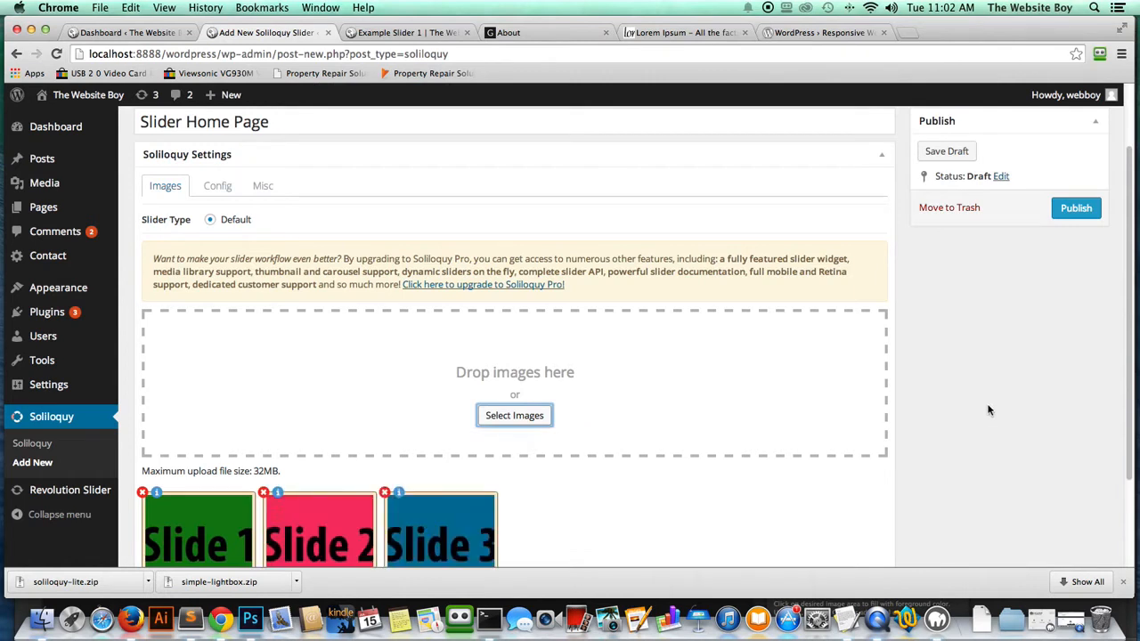
scroll(1127, 334, "down", 3)
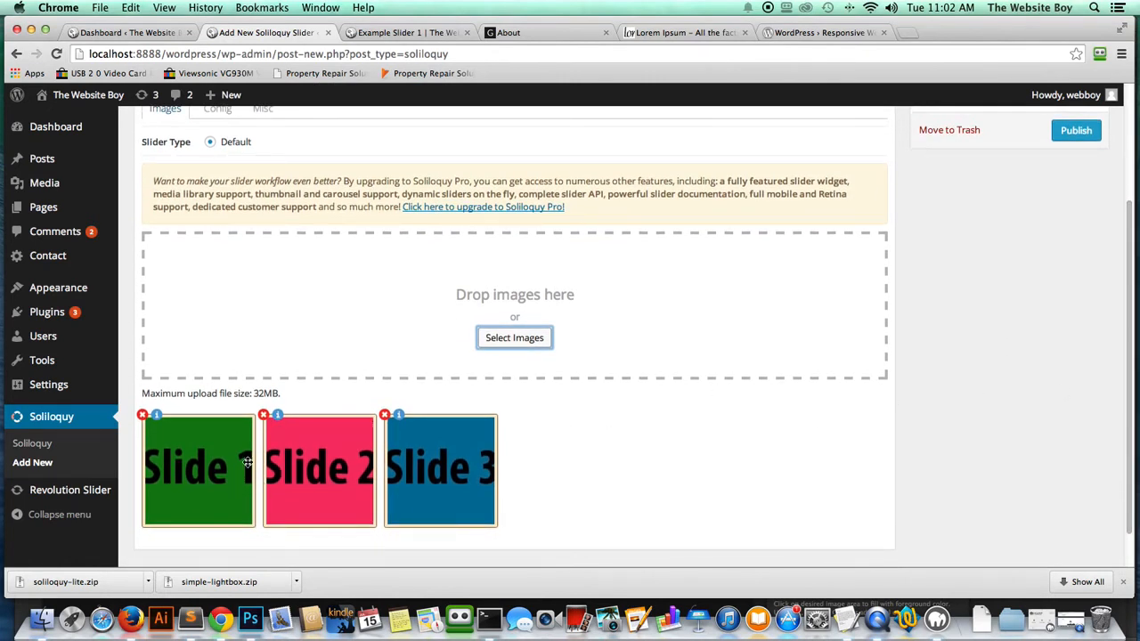
scroll(1004, 420, "down", 2)
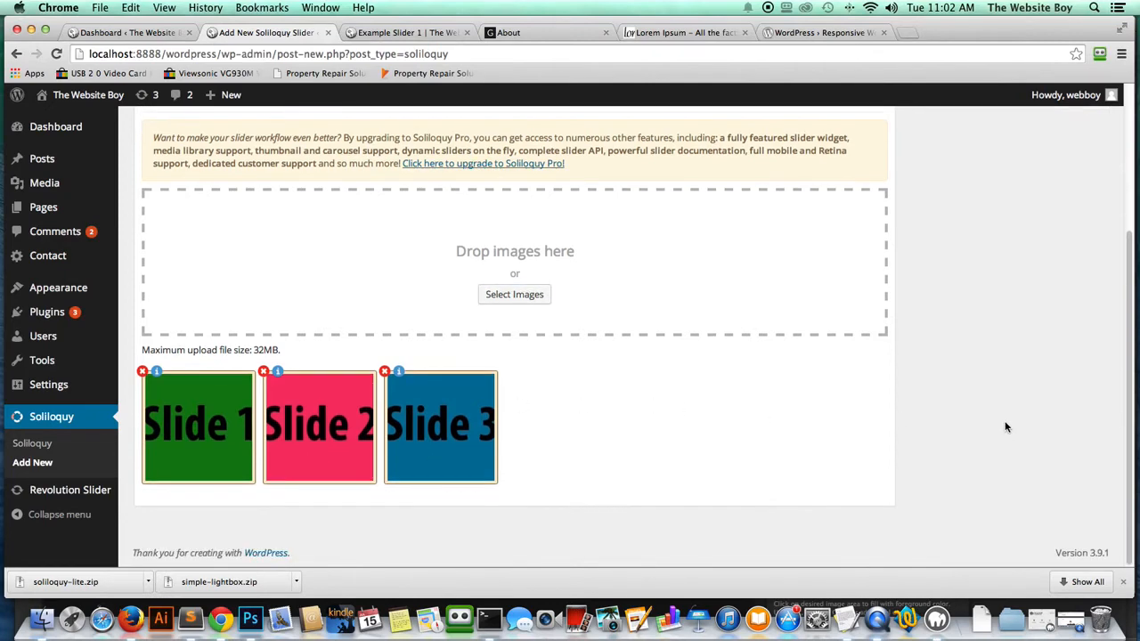
Open the slider's Config settings and review the slider dimensions and the available transition types
scroll(1004, 421, "up", 6)
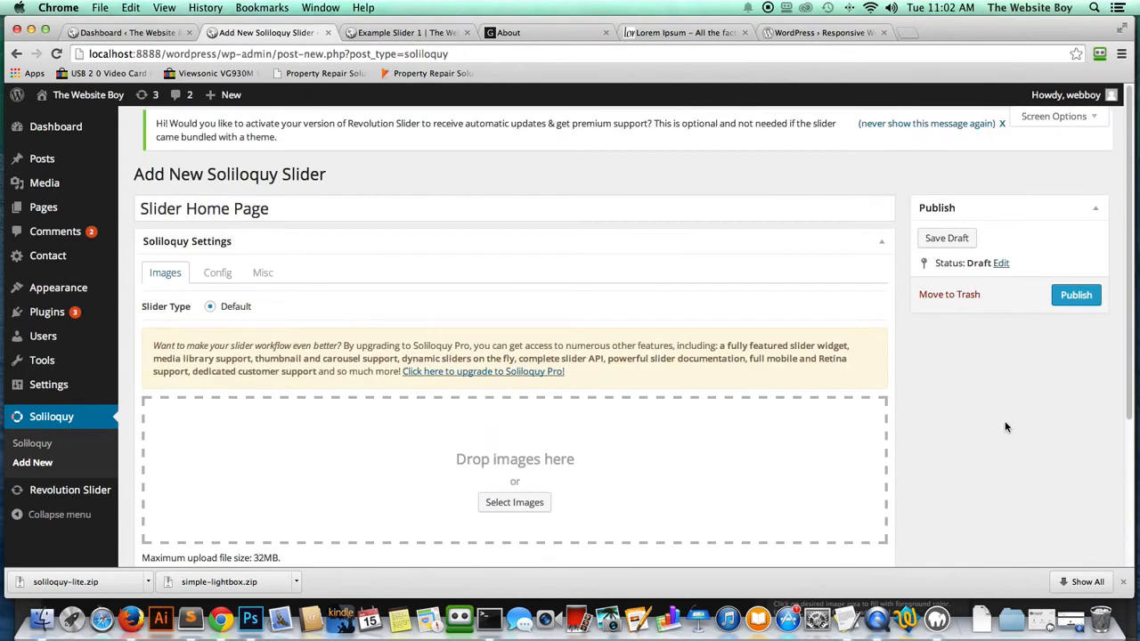
left_click(216, 272)
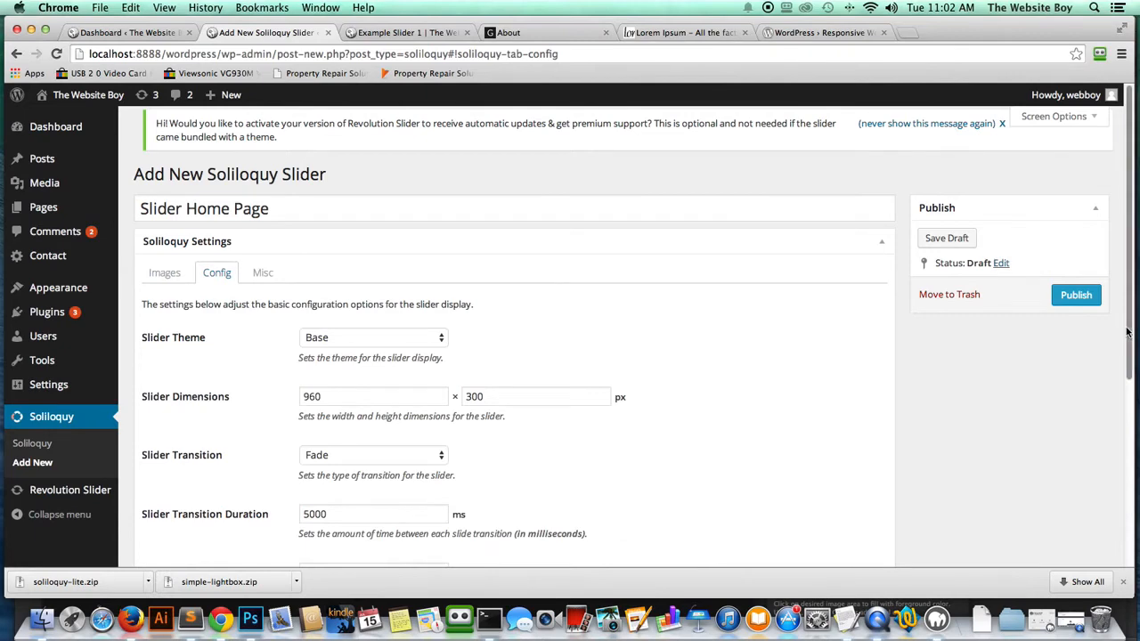
scroll(1128, 406, "down", 3)
scroll(1128, 406, "down", 1)
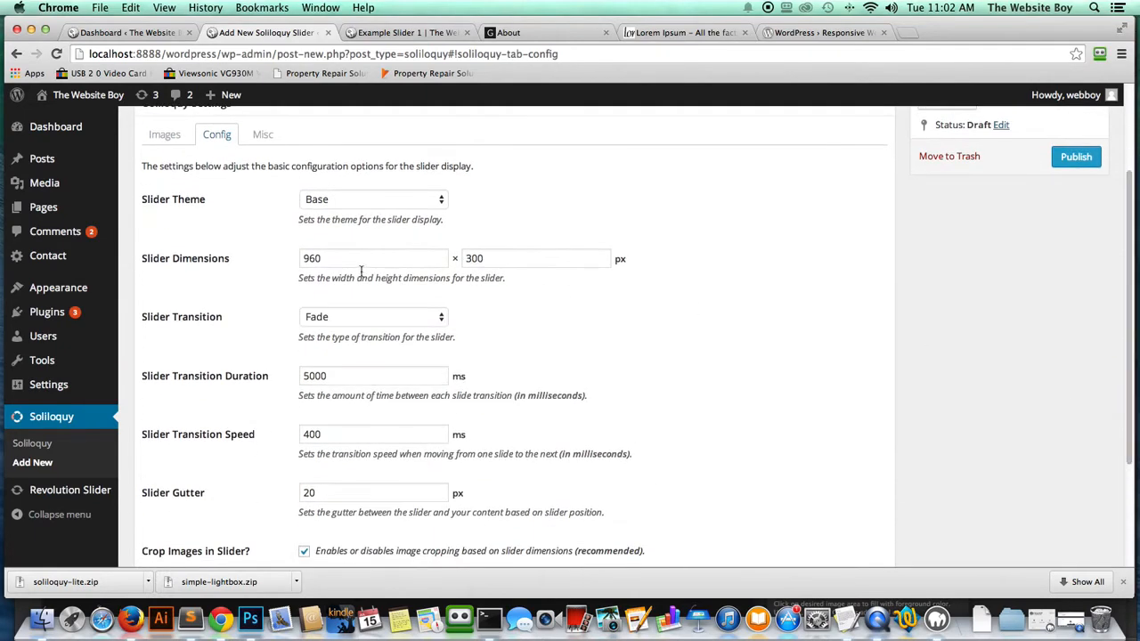
left_click_drag(433, 257, 303, 258)
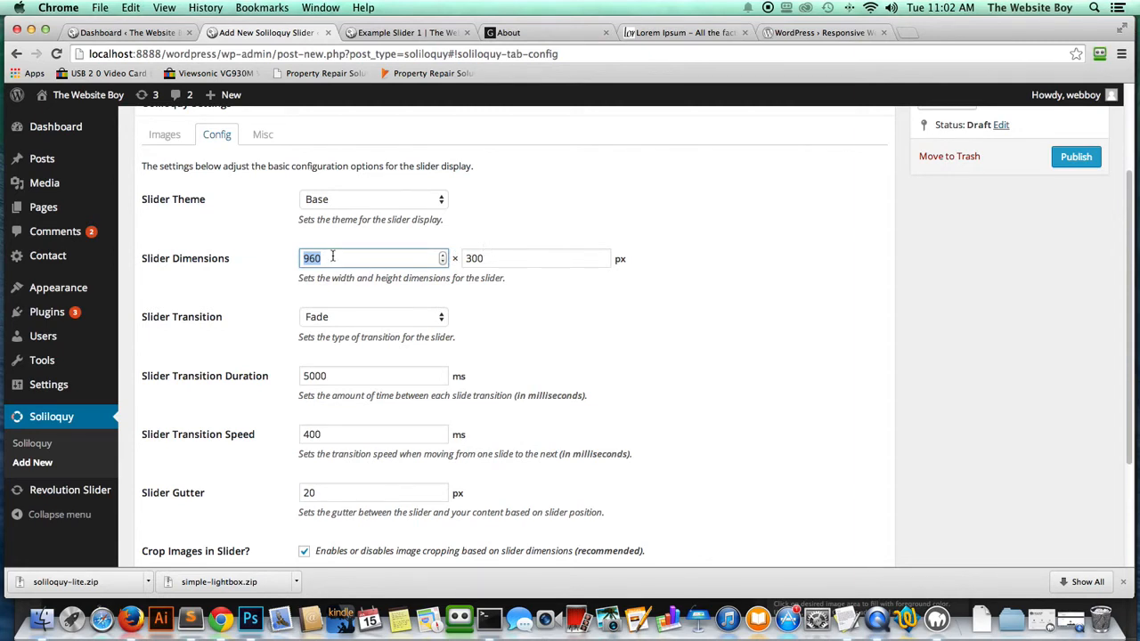
left_click(389, 320)
left_click(389, 318)
left_click(389, 321)
left_click(389, 318)
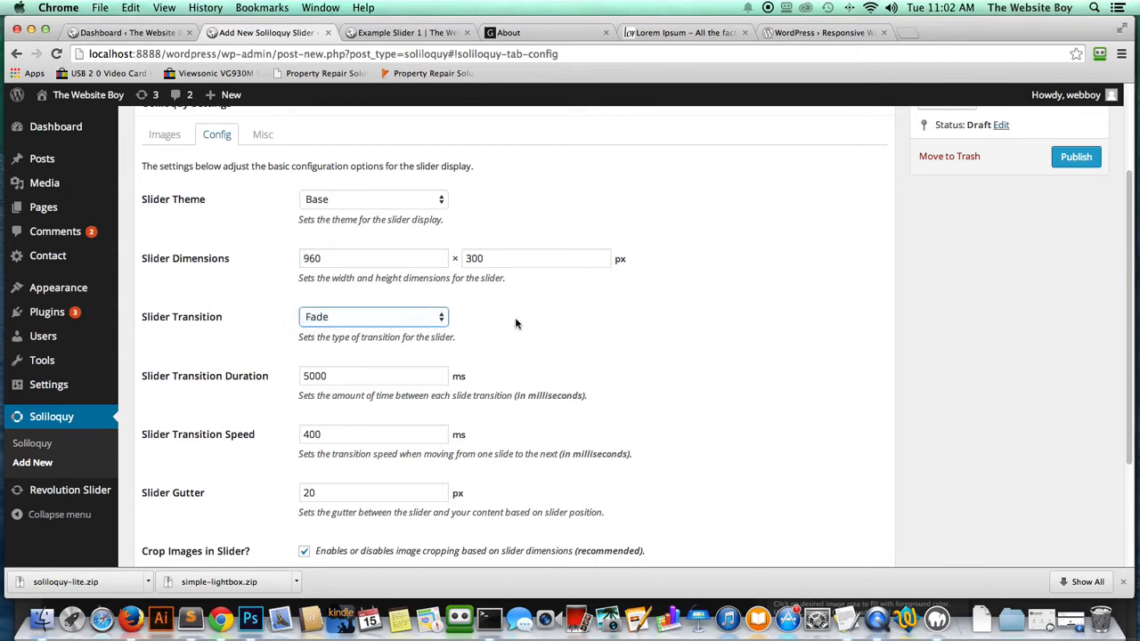
Set the Slider Transition Duration to 2000 ms
left_click(383, 378)
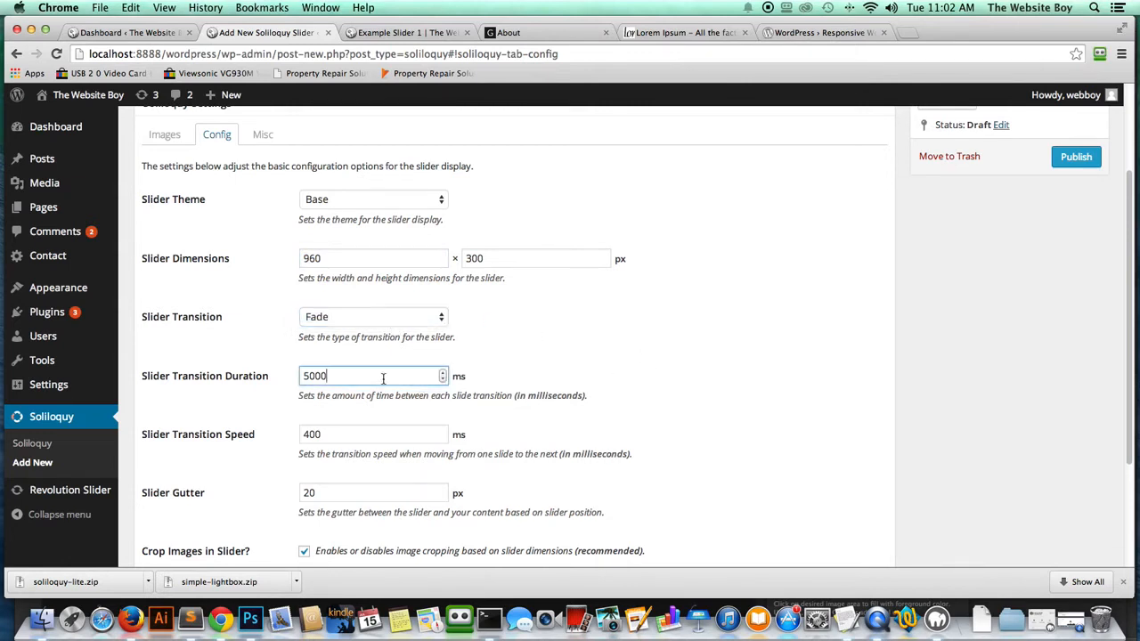
left_click_drag(304, 377, 328, 376)
left_click(308, 376)
key("BackSpace")
type("23")
left_click_drag(385, 377, 294, 373)
left_click(668, 366)
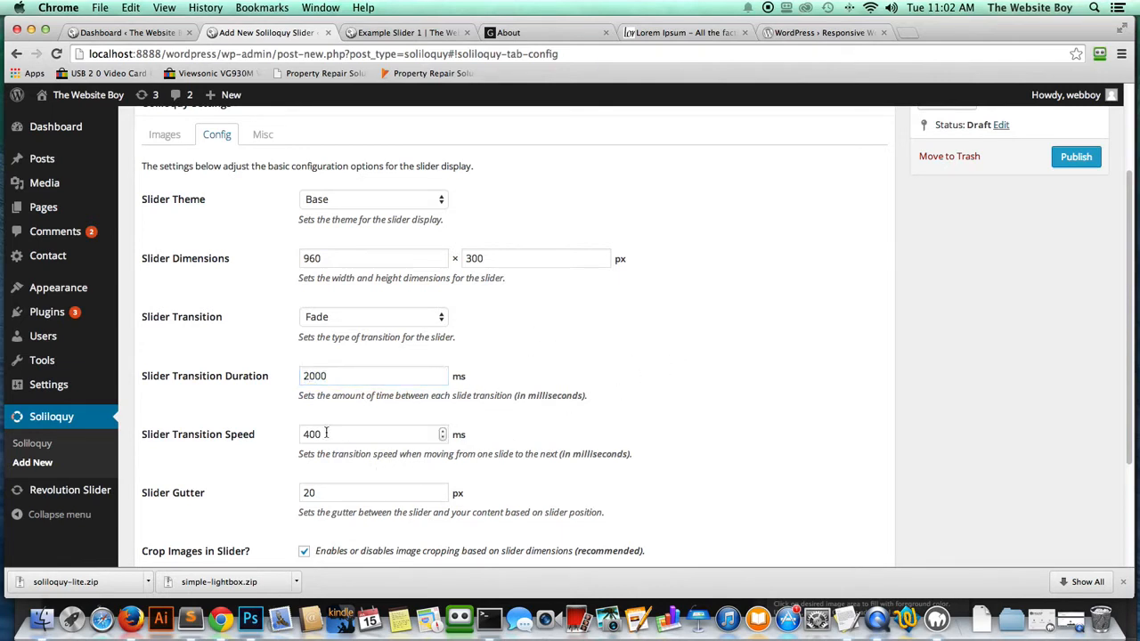
Compare the transition speed with the transition duration, and review the gutter and image cropping options
left_click_drag(326, 433, 306, 434)
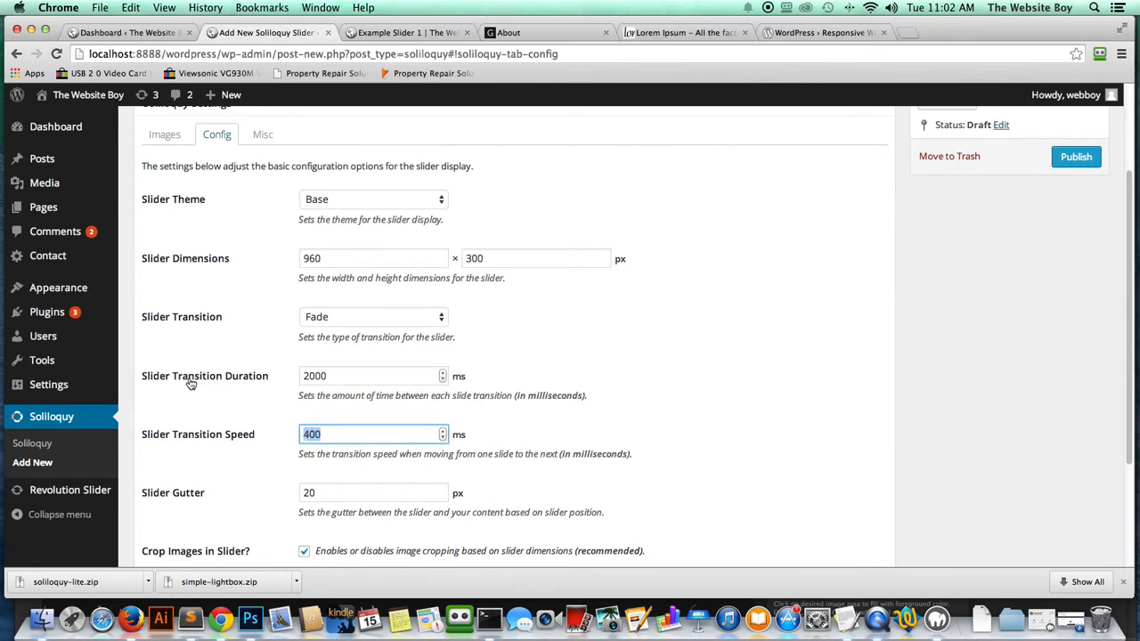
left_click_drag(342, 378, 300, 376)
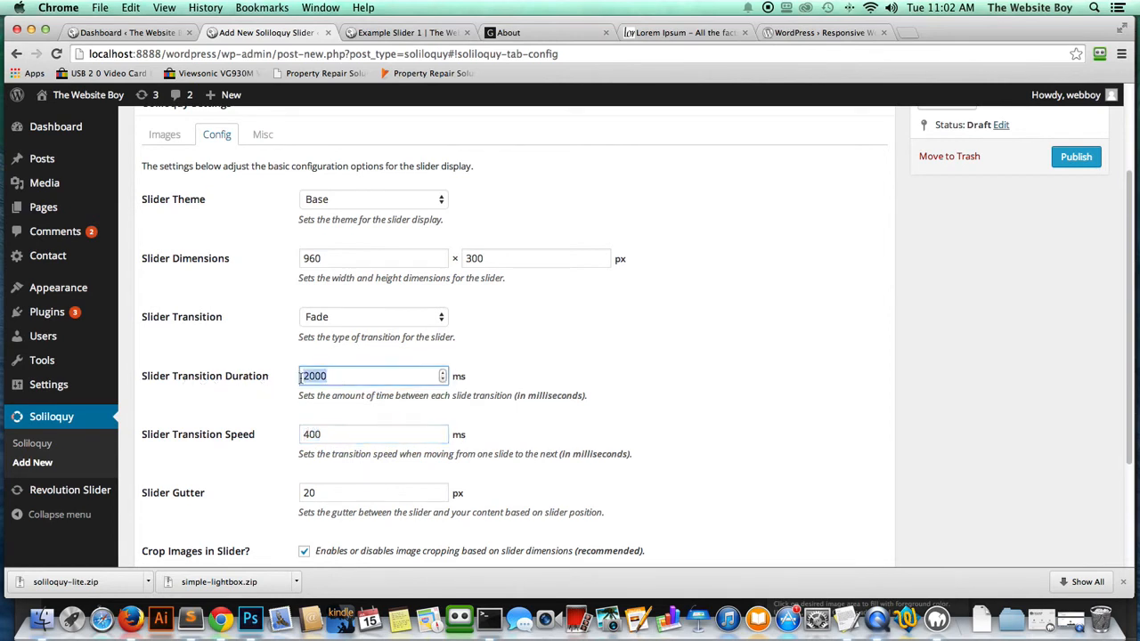
left_click_drag(327, 435, 303, 434)
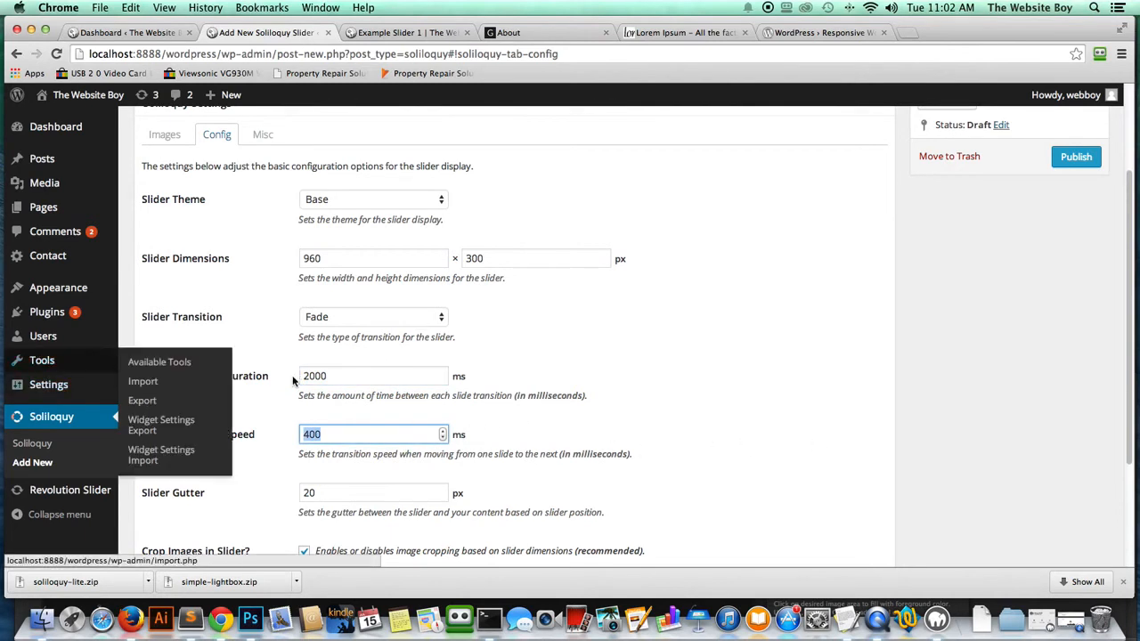
left_click_drag(269, 375, 155, 383)
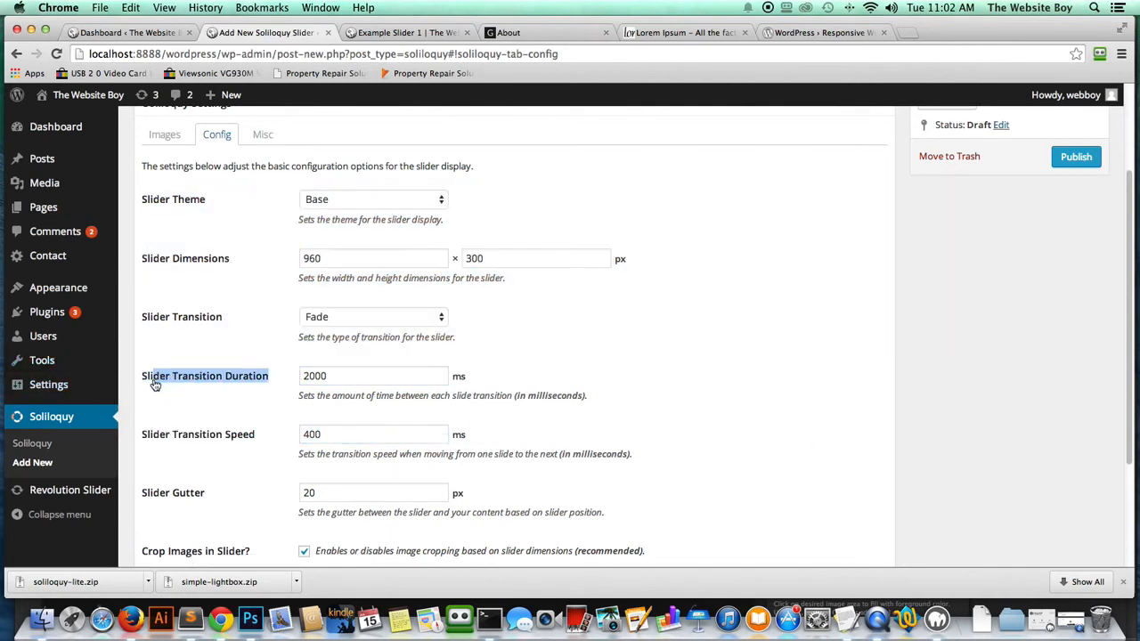
left_click(608, 416)
scroll(772, 383, "down", 3)
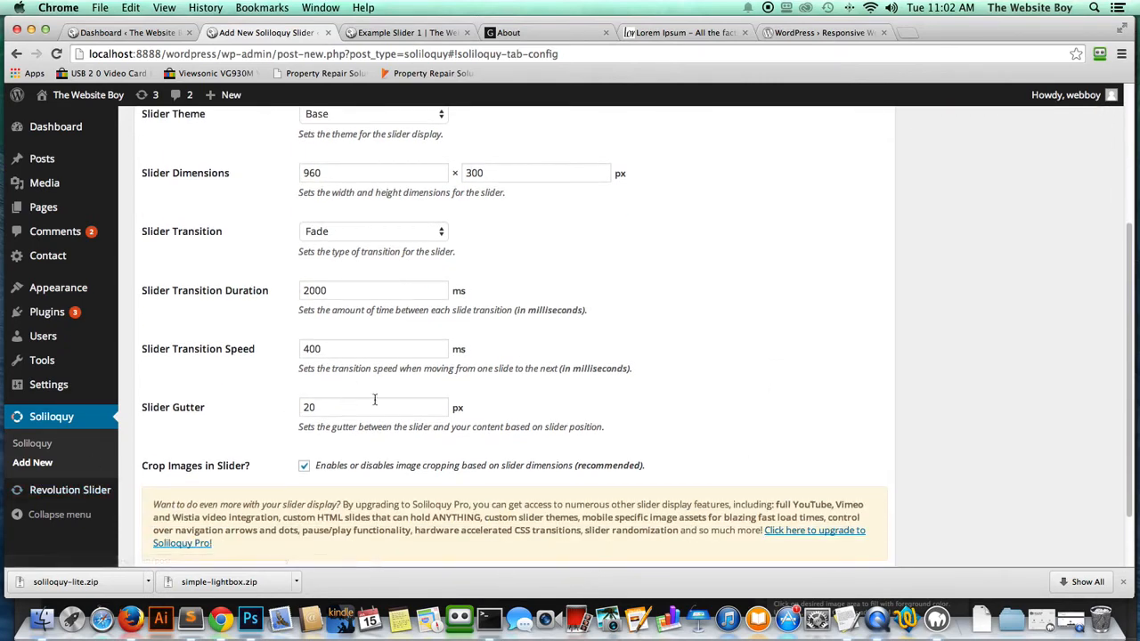
scroll(821, 382, "down", 1)
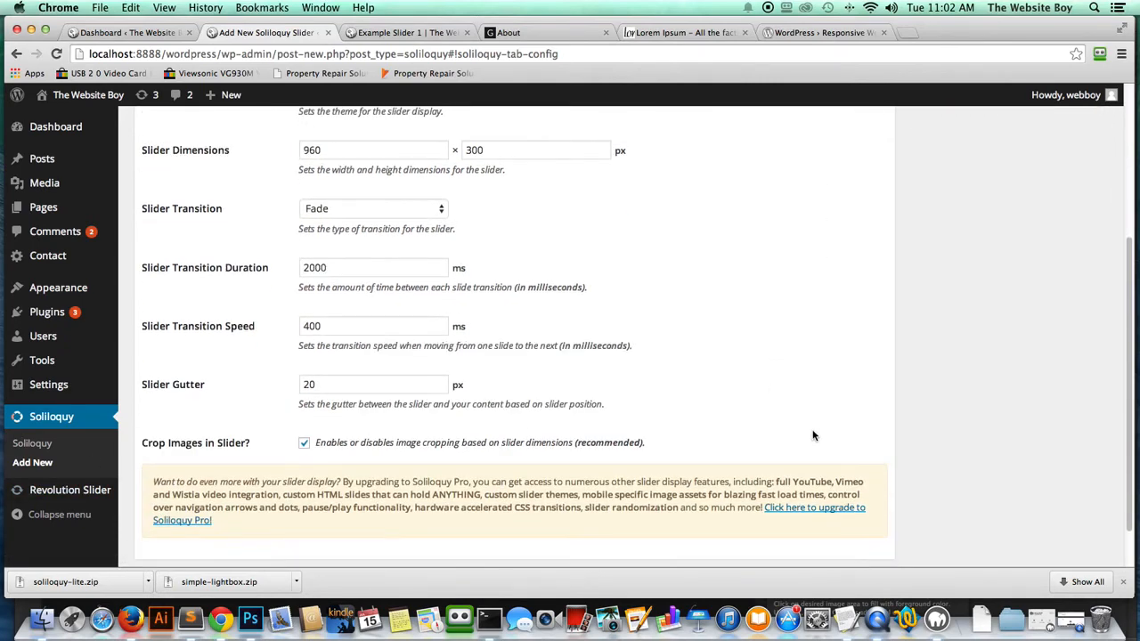
scroll(784, 410, "up", 5)
Examine the Misc settings for the slider title, slider slug and custom slider classes
left_click(261, 272)
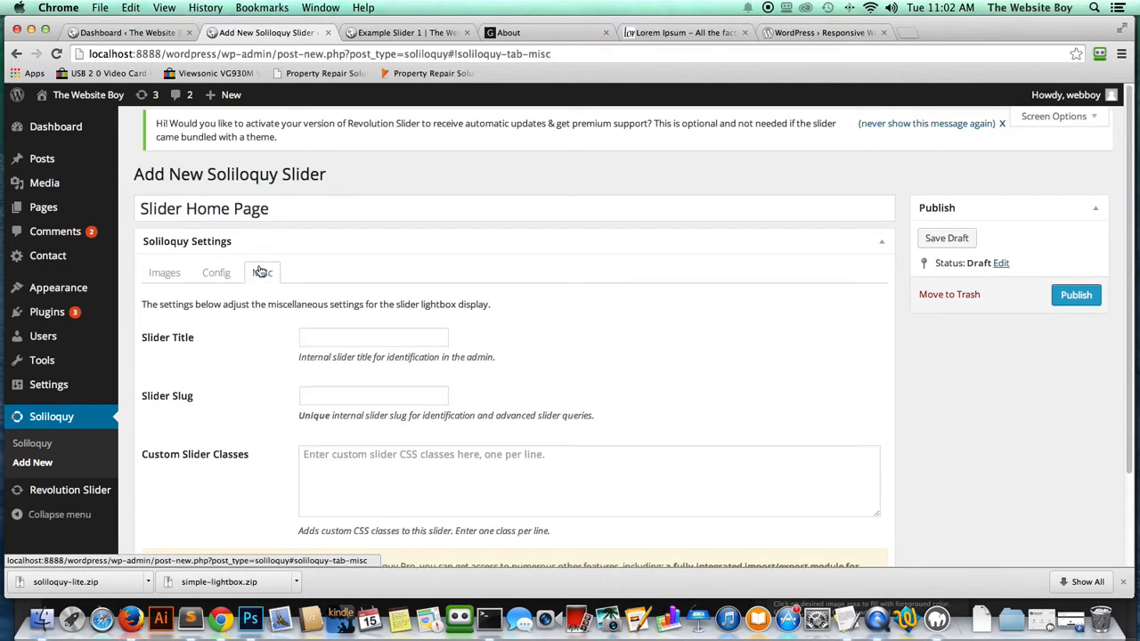
left_click(422, 338)
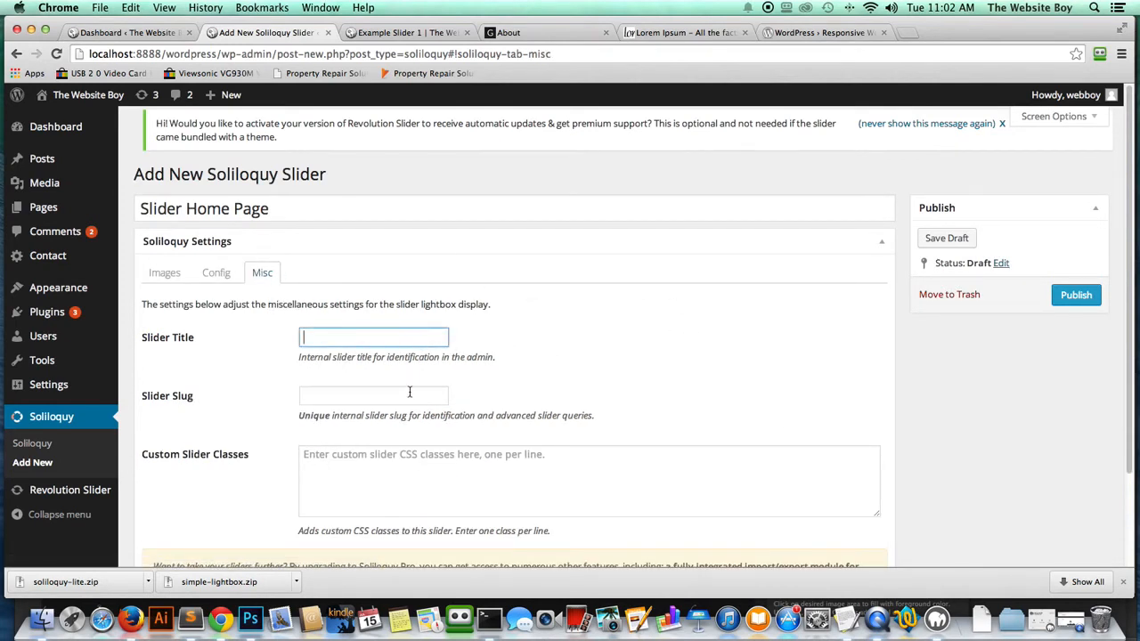
left_click(409, 395)
left_click(409, 454)
scroll(494, 379, "down", 2)
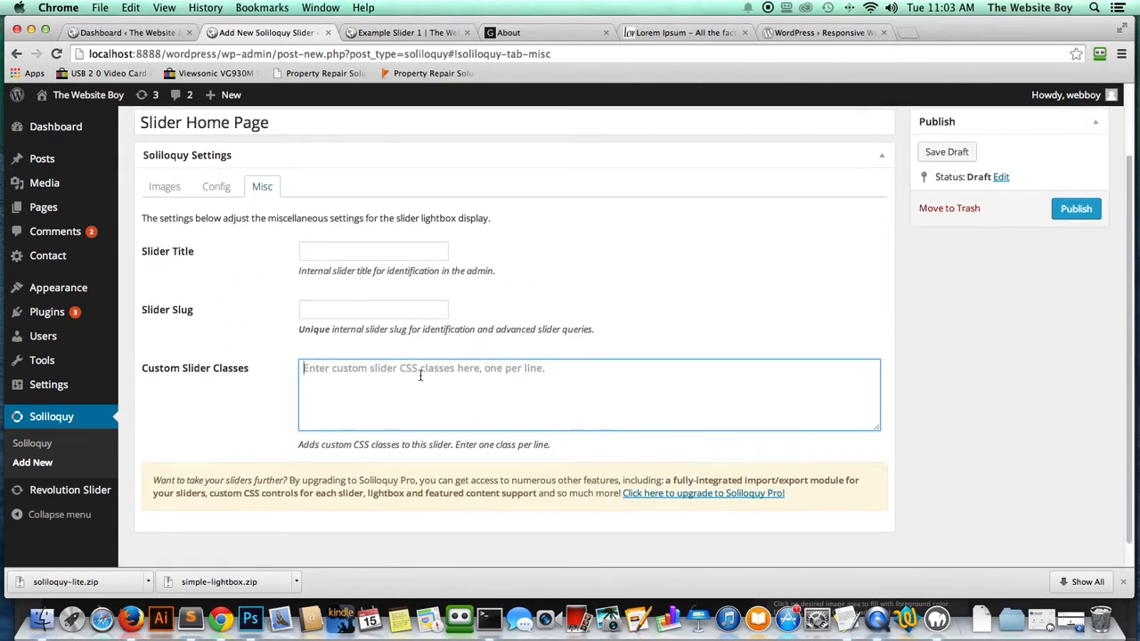
left_click(354, 311)
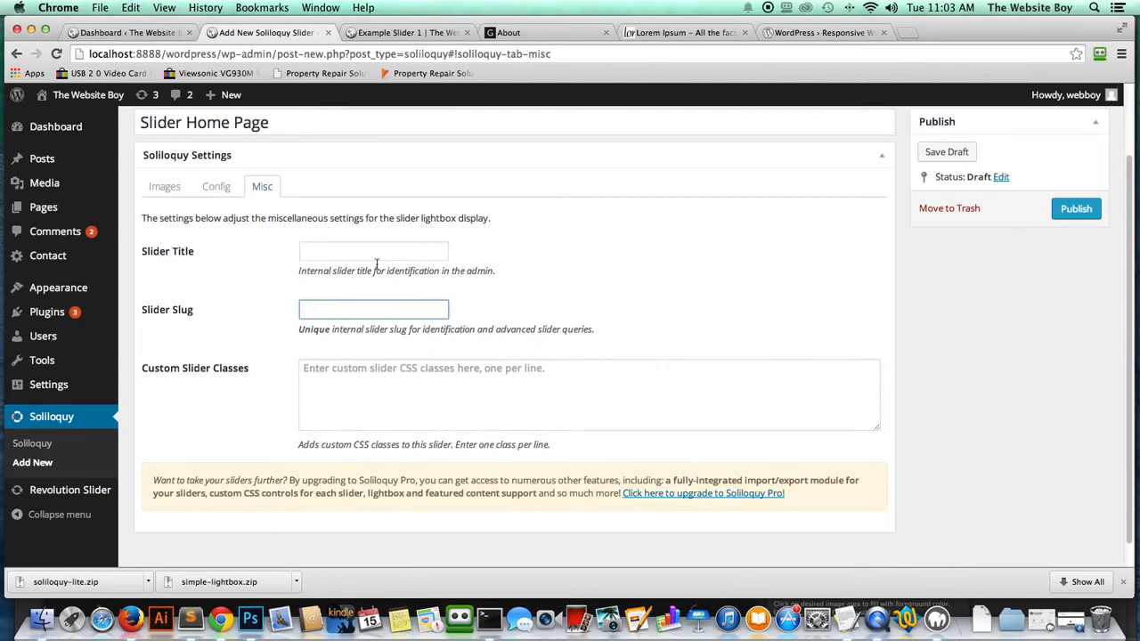
left_click(358, 254)
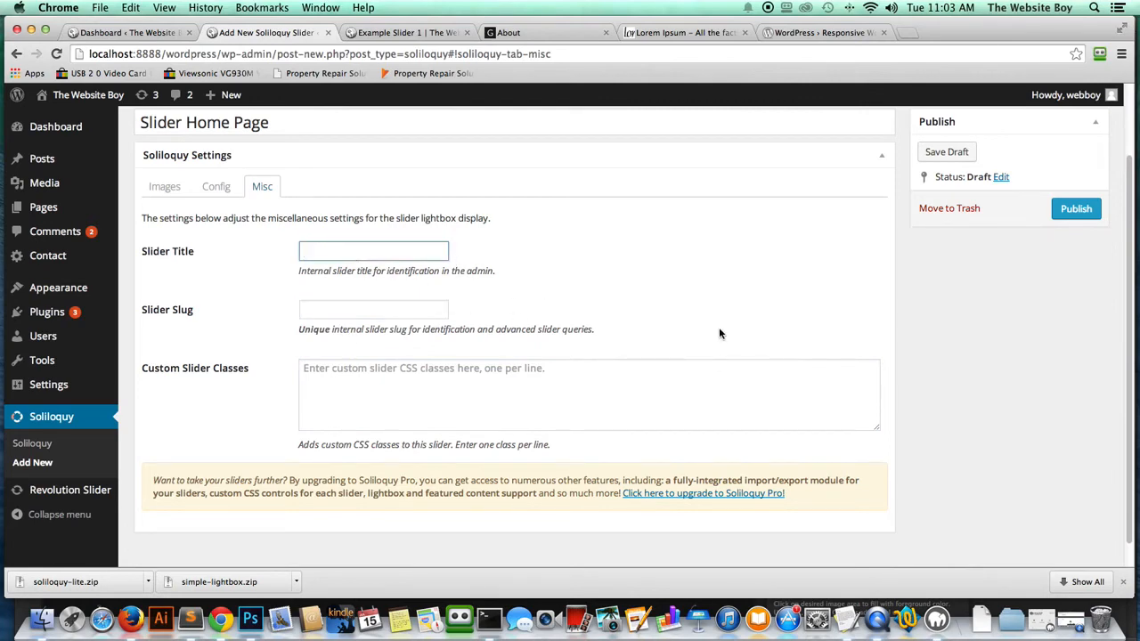
scroll(814, 356, "up", 2)
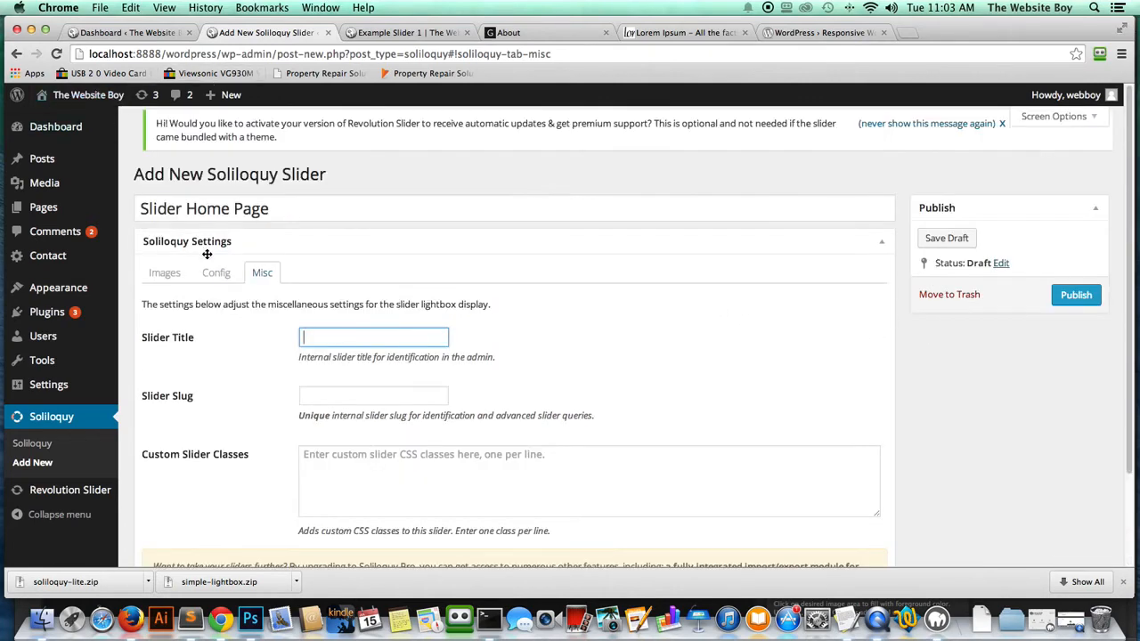
Return to the slider's Images settings, publish the slider and copy both of its shortcodes
left_click(178, 274)
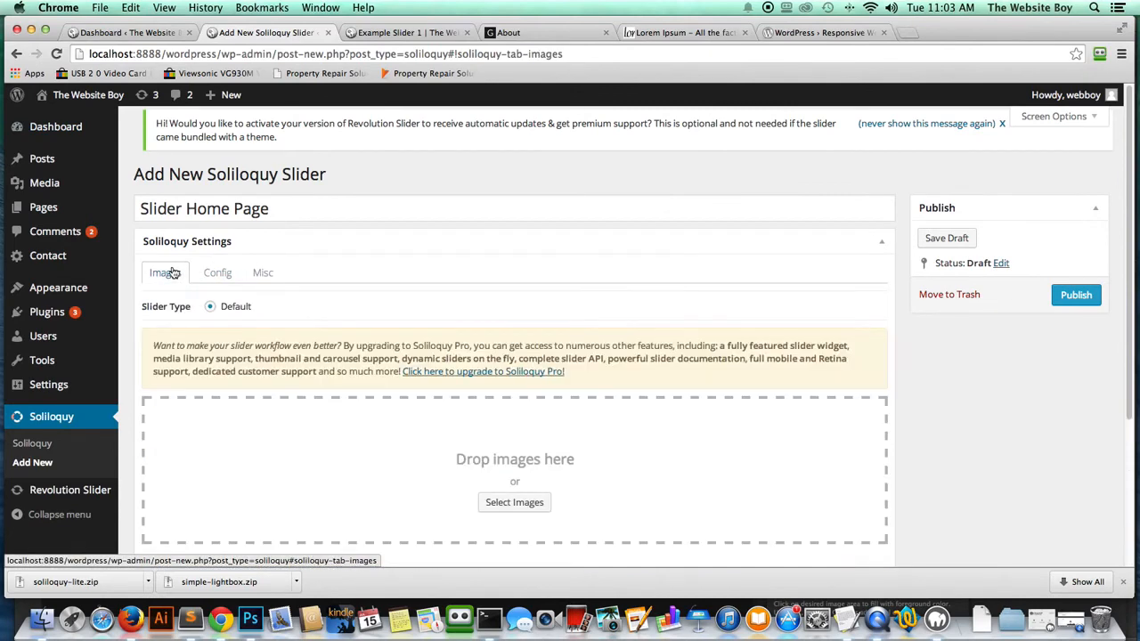
left_click(1073, 296)
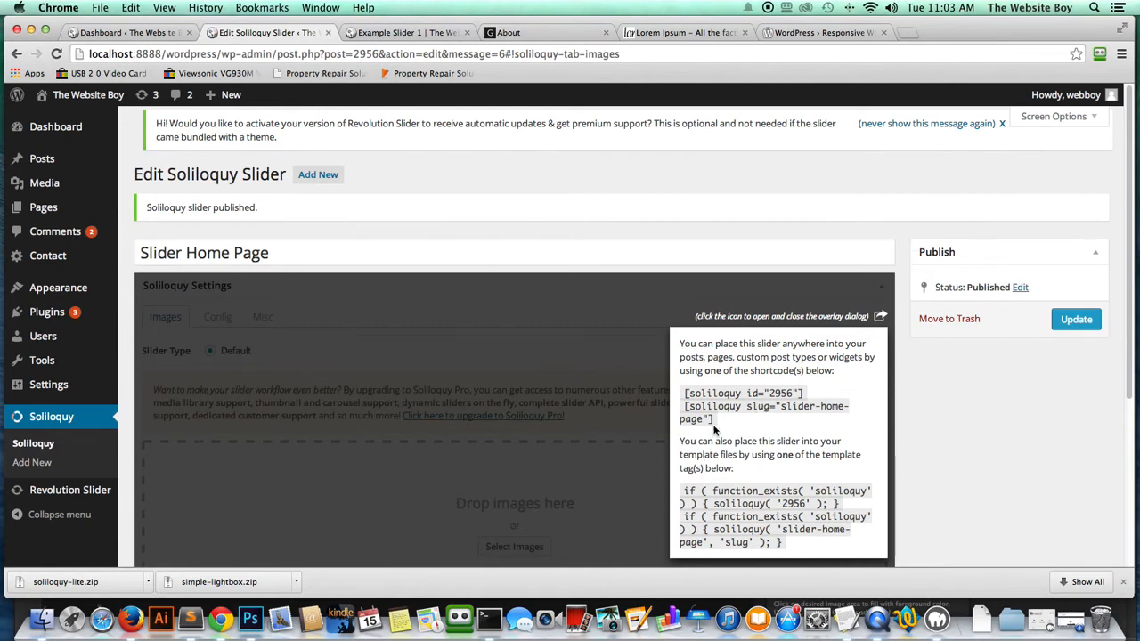
left_click_drag(716, 419, 685, 393)
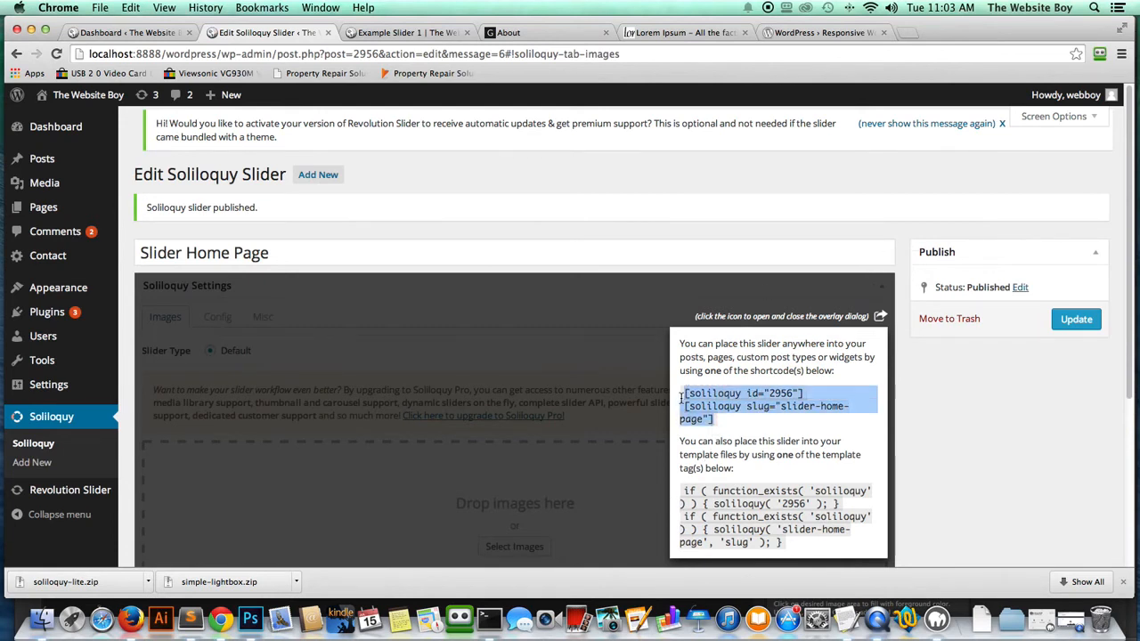
right_click(690, 401)
left_click(714, 402)
Toggle the shortcode overlay on the slider's edit page and leave it closed
left_click(881, 317)
left_click(880, 317)
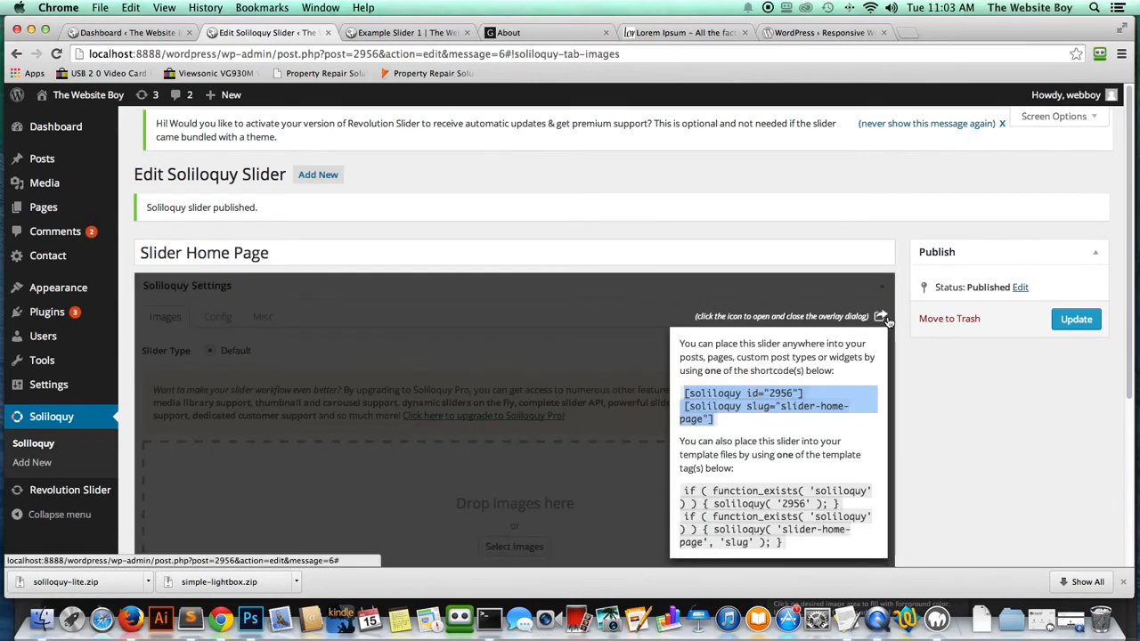
left_click(880, 317)
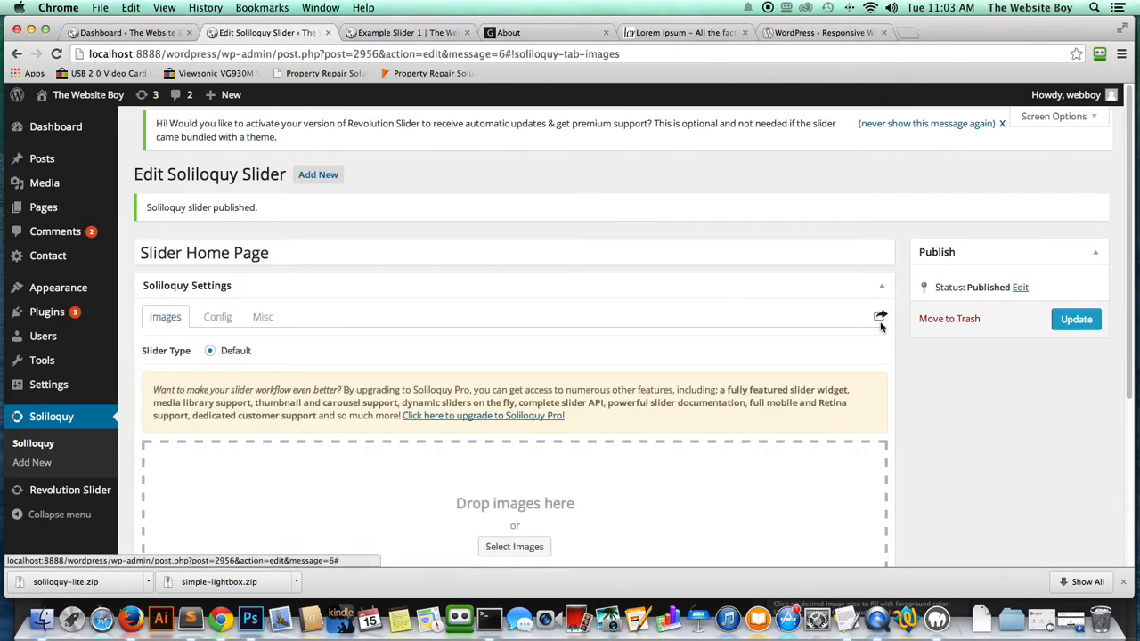
left_click(880, 319)
left_click(880, 319)
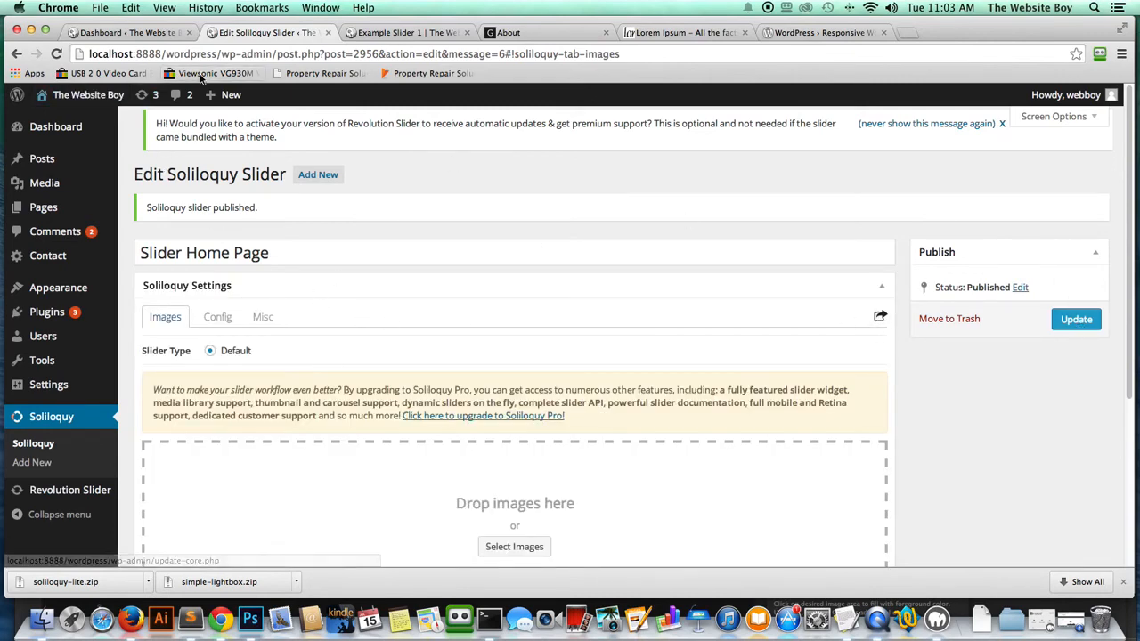
Open the Example Slider 1 post for editing and insert three empty paragraphs above its text
left_click(405, 34)
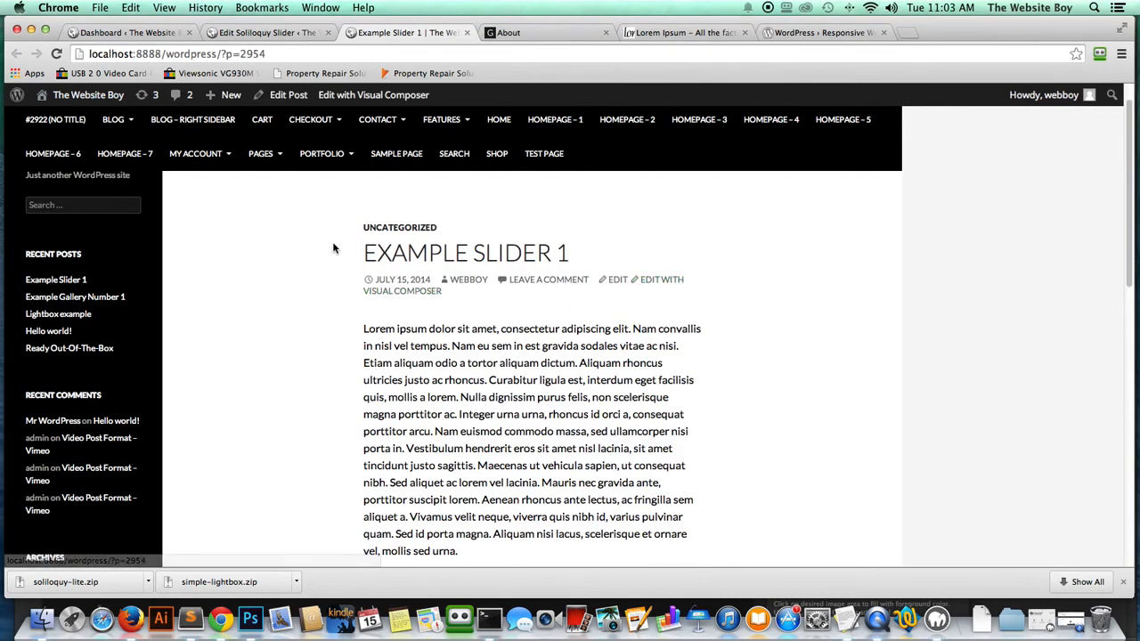
left_click(288, 95)
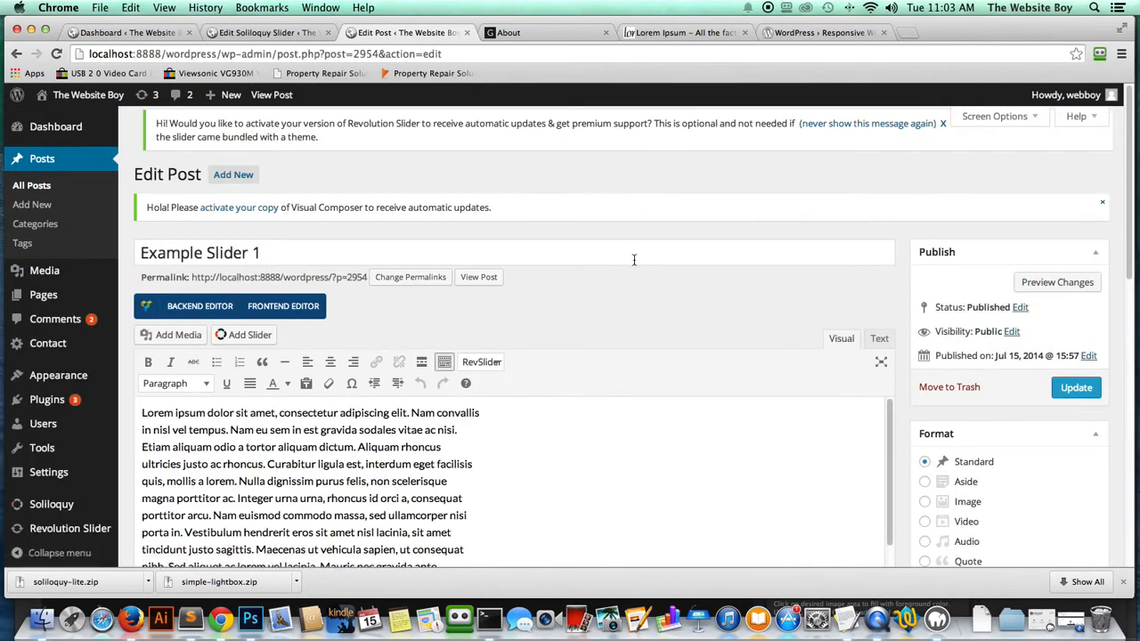
left_click(547, 479)
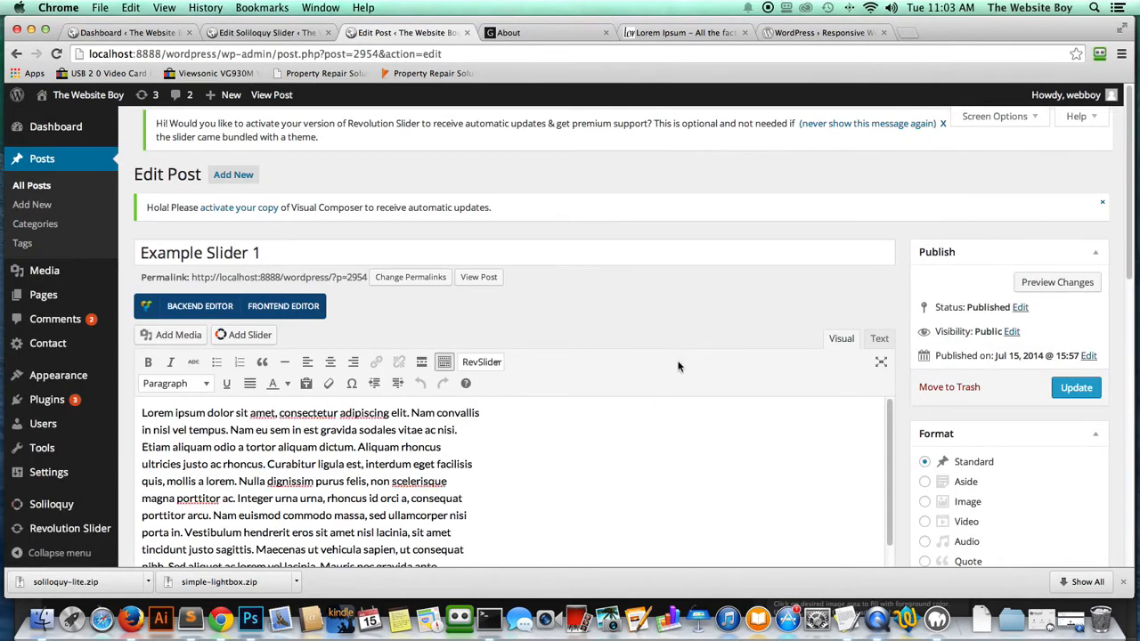
scroll(678, 366, "down", 3)
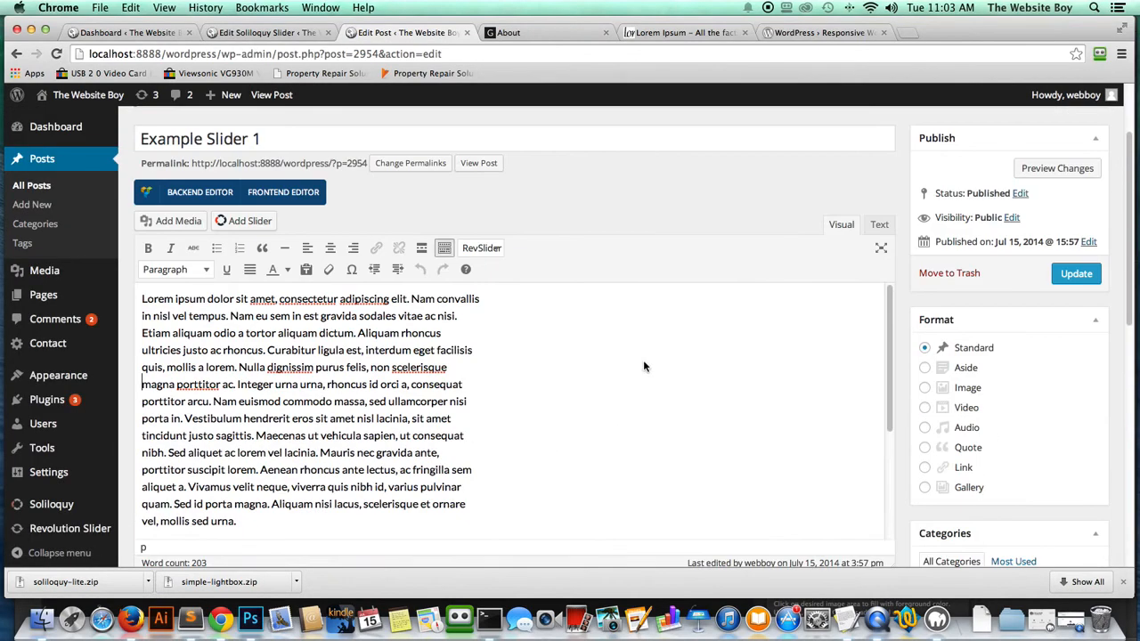
left_click(143, 299)
key("Return")
key("Return")
key("Return")
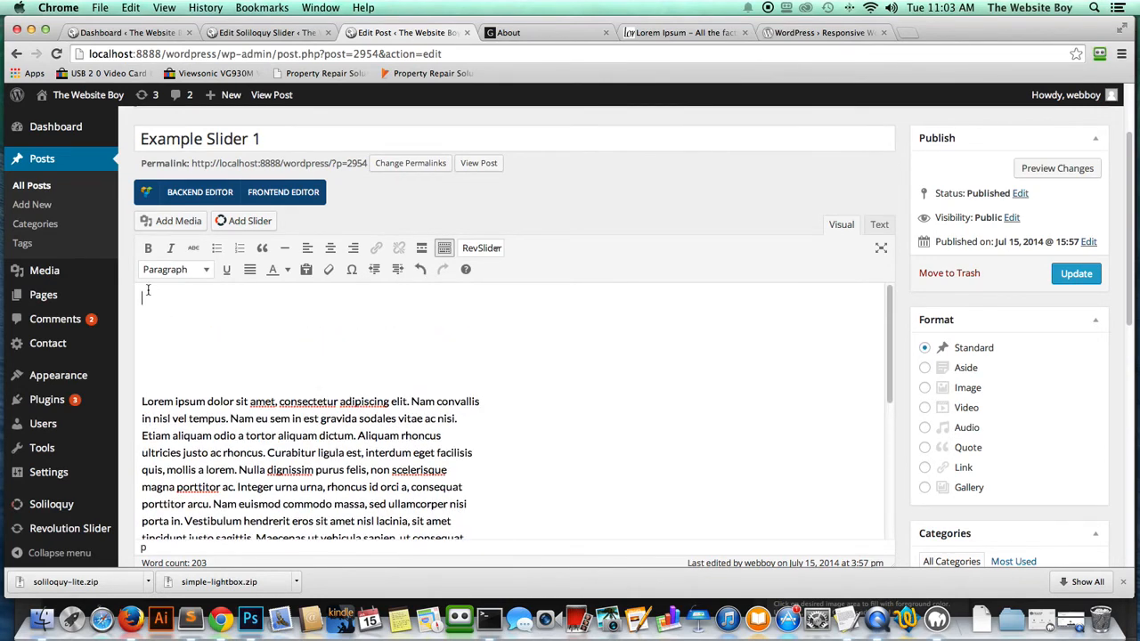
Paste the copied Soliloquy shortcodes at the start of the post's HTML source, with blank lines below, and update the post
left_click(876, 227)
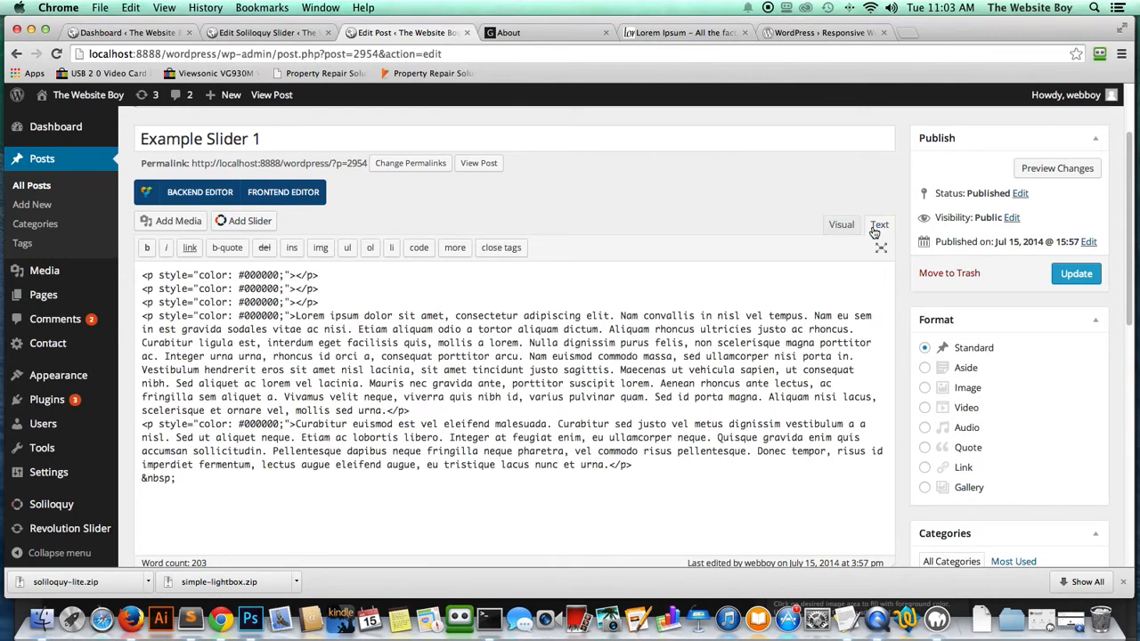
left_click(140, 276)
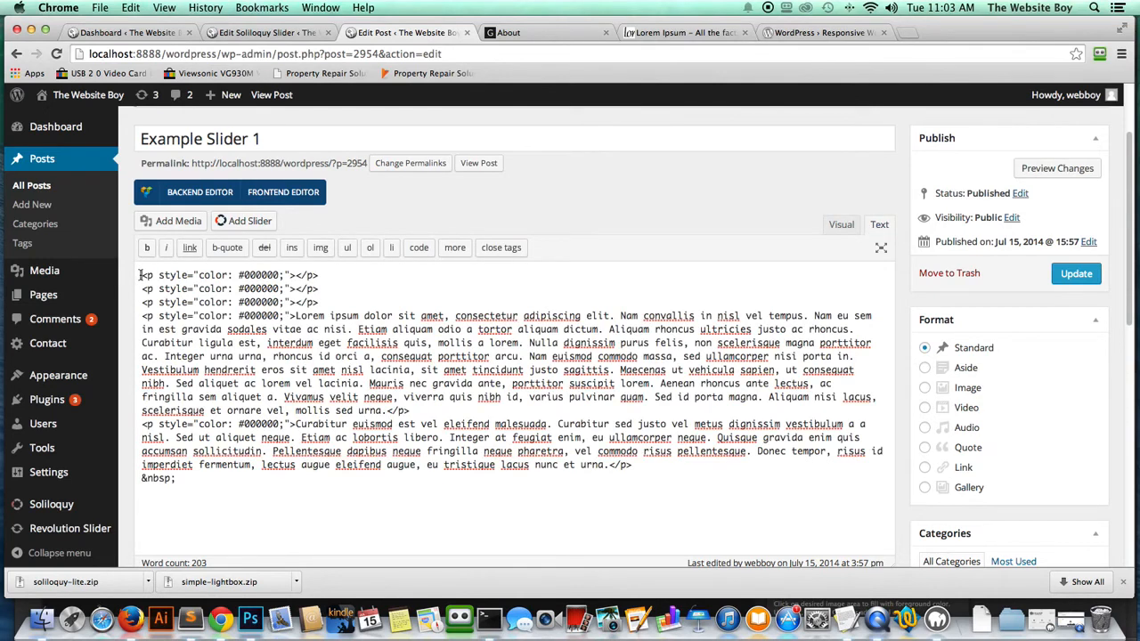
key("Return")
key("Return")
key("Return")
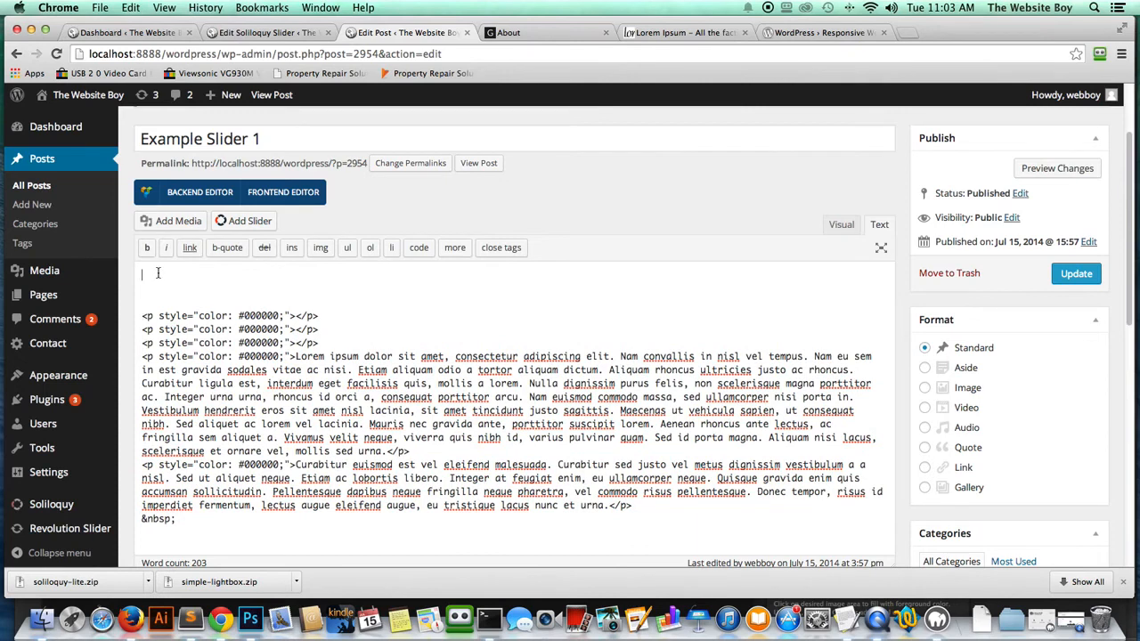
key("super+v")
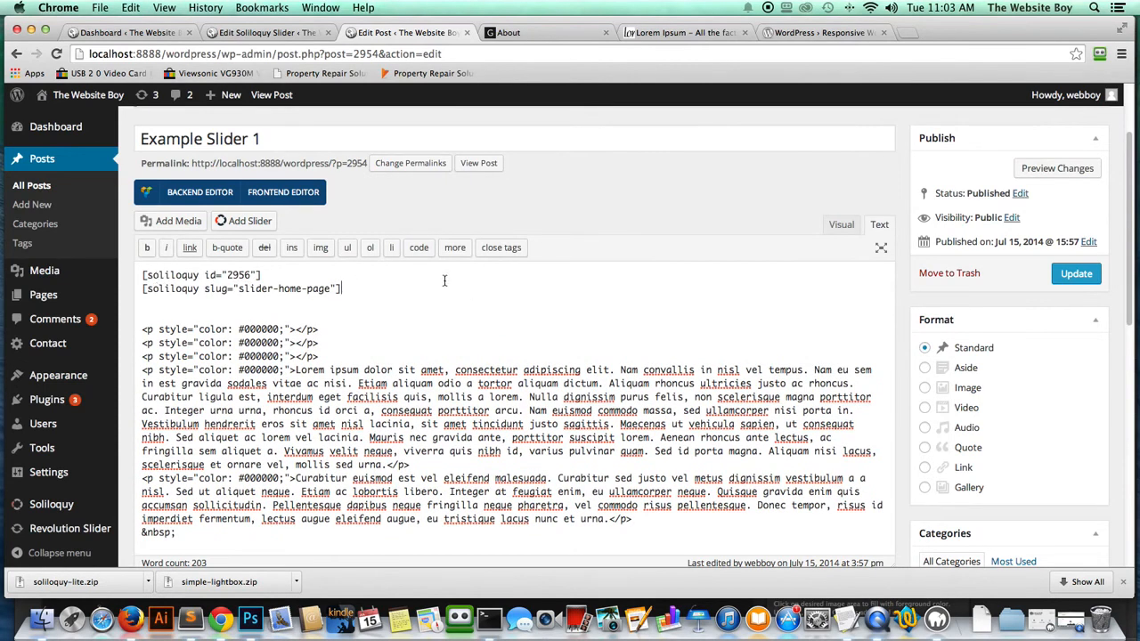
left_click(1075, 276)
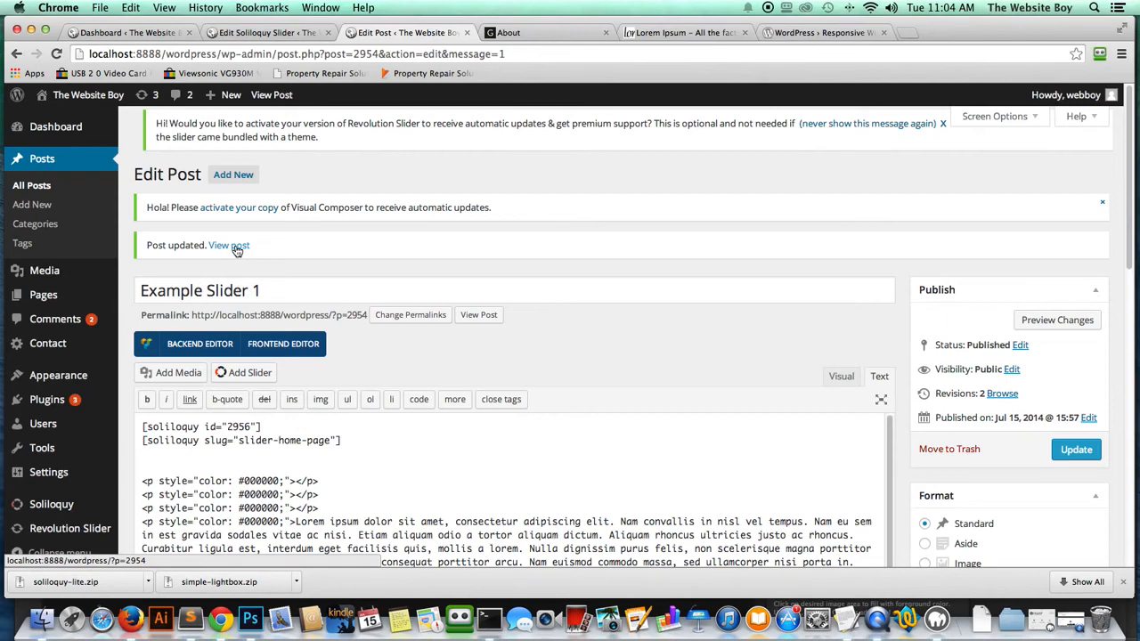
Open the updated Example Slider 1 post in a new browser tab and test the slider's dots and next arrow
right_click(236, 250)
left_click(267, 252)
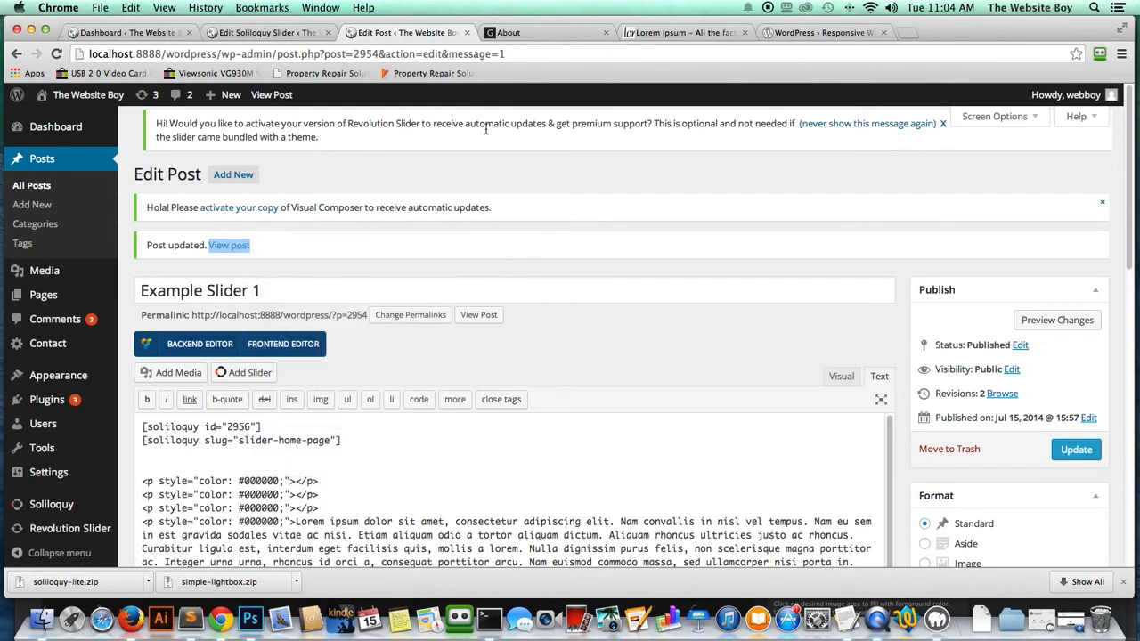
left_click(525, 33)
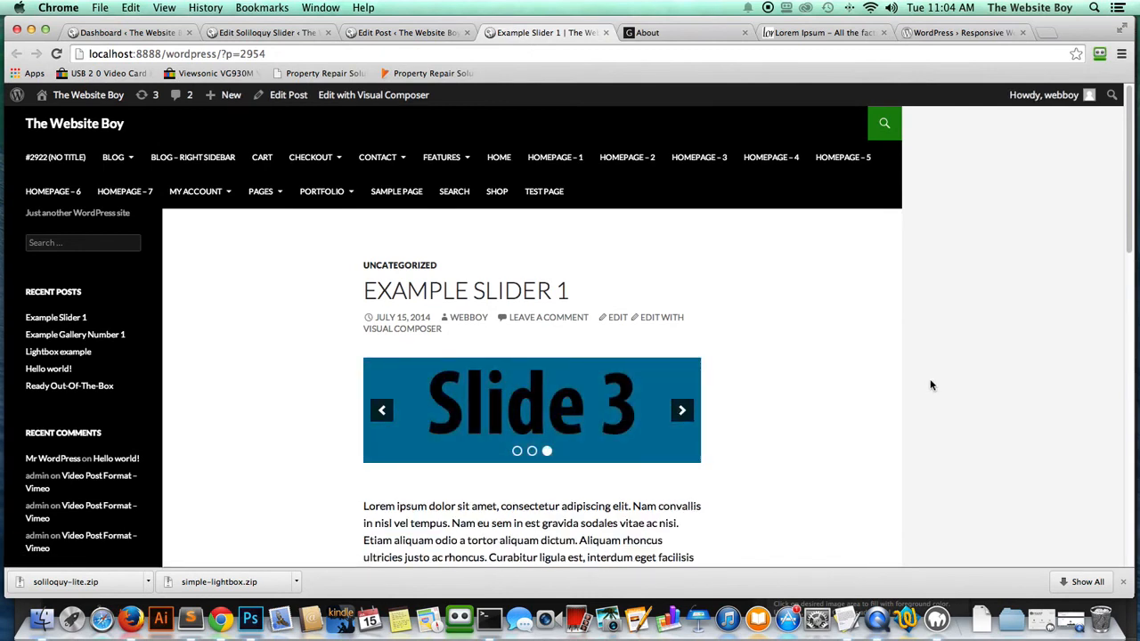
left_click(530, 454)
left_click(517, 452)
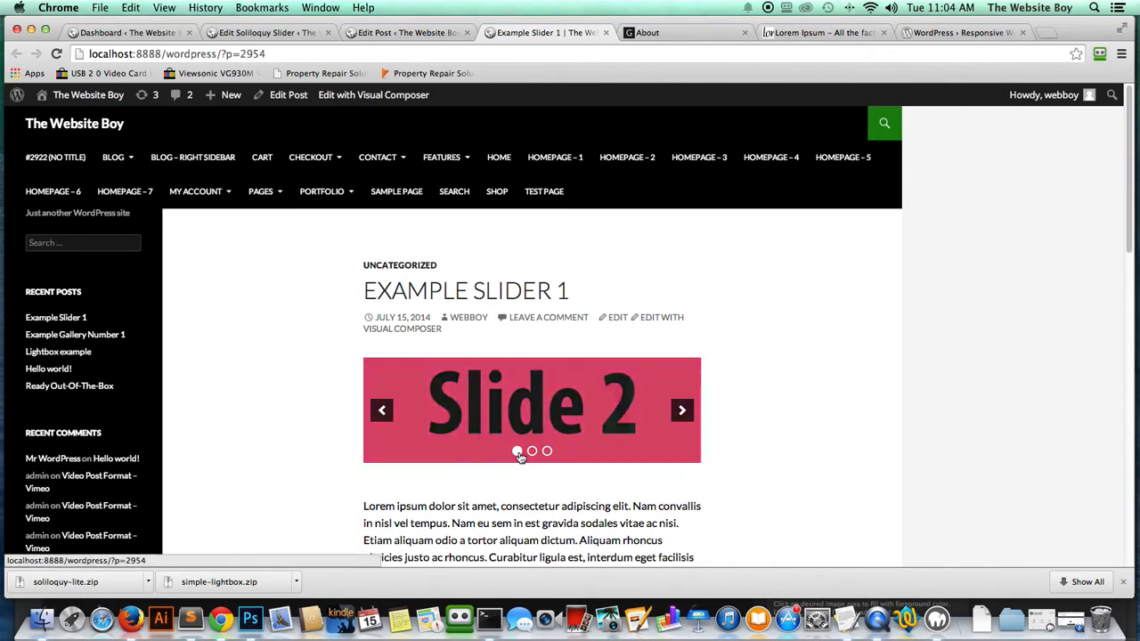
left_click(686, 418)
left_click(686, 418)
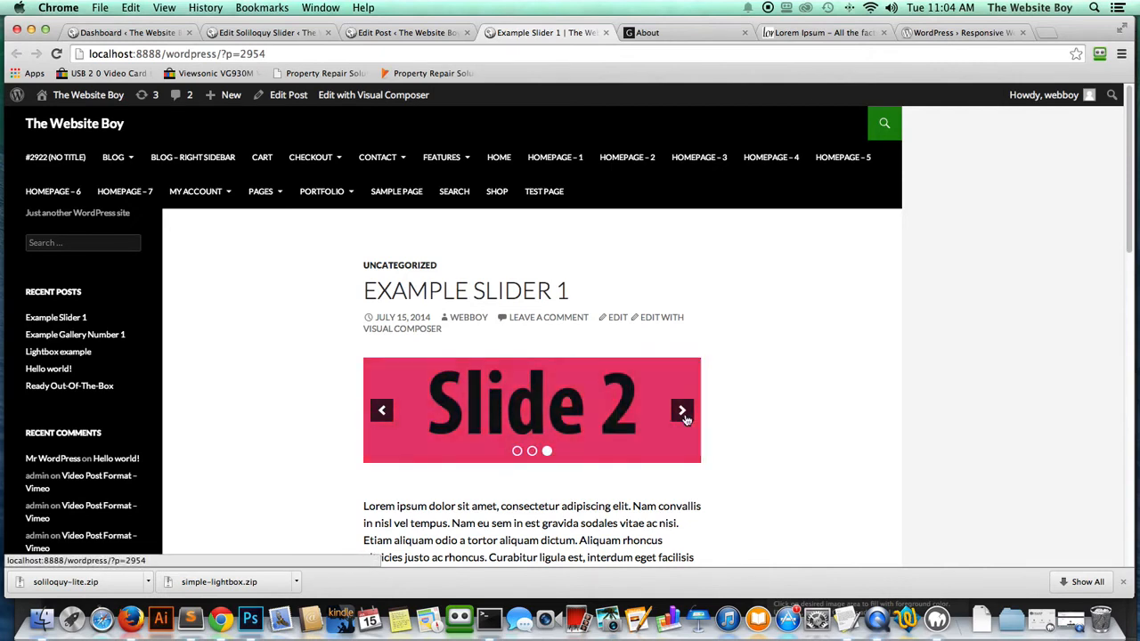
left_click(690, 419)
scroll(789, 372, "down", 5)
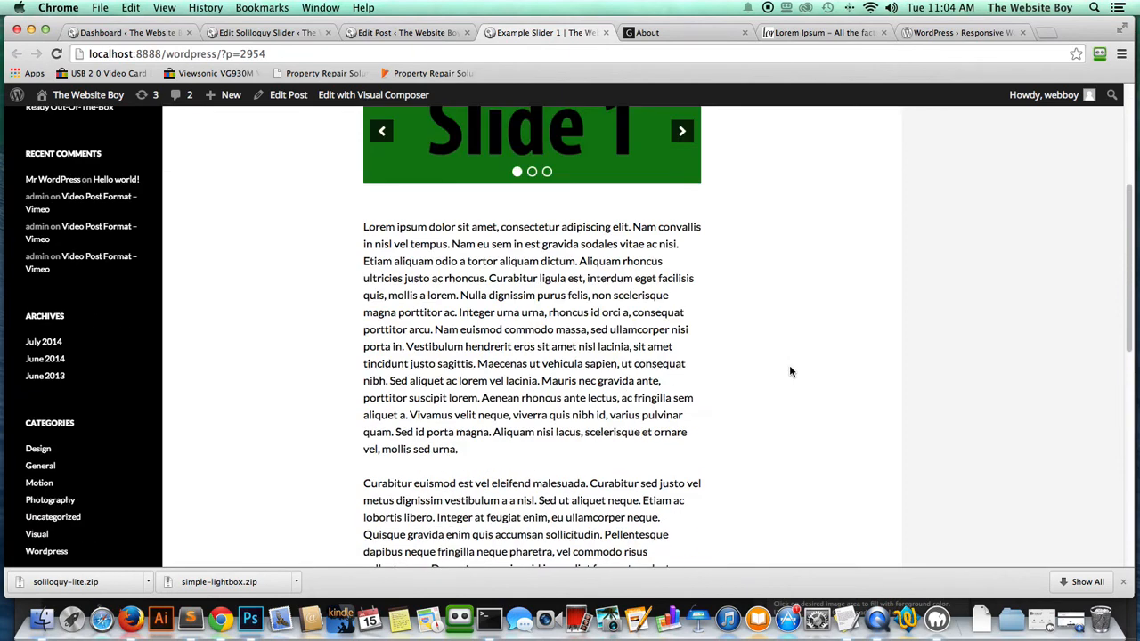
scroll(789, 373, "up", 5)
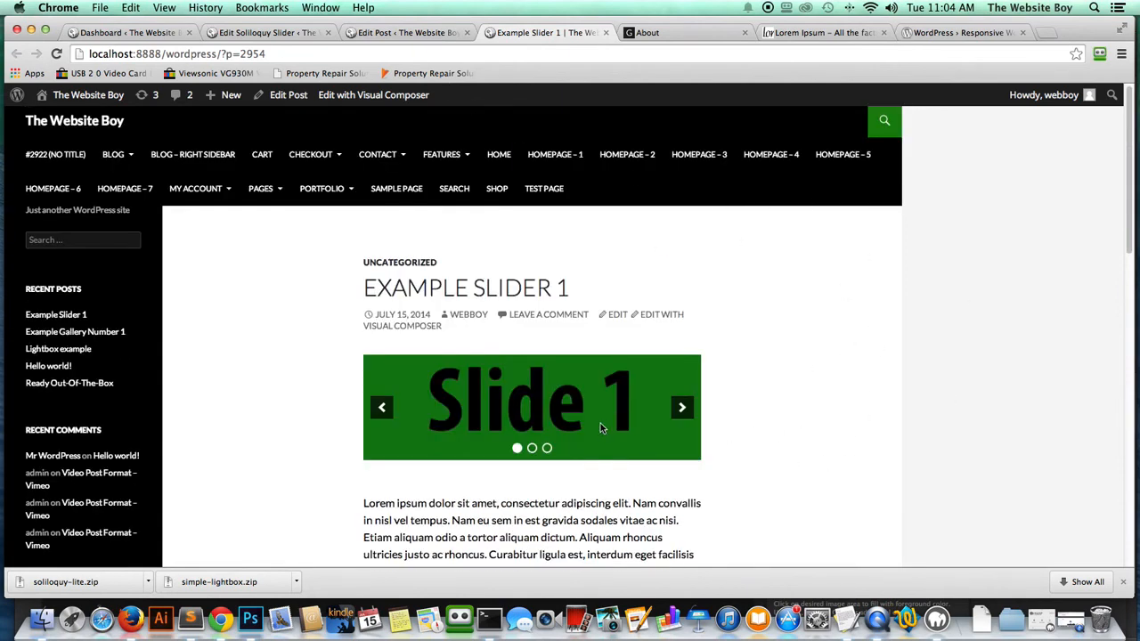
Open the Slider Home Page slider's configuration from the Soliloquy slider list and set the slider height to 500 px
left_click(405, 32)
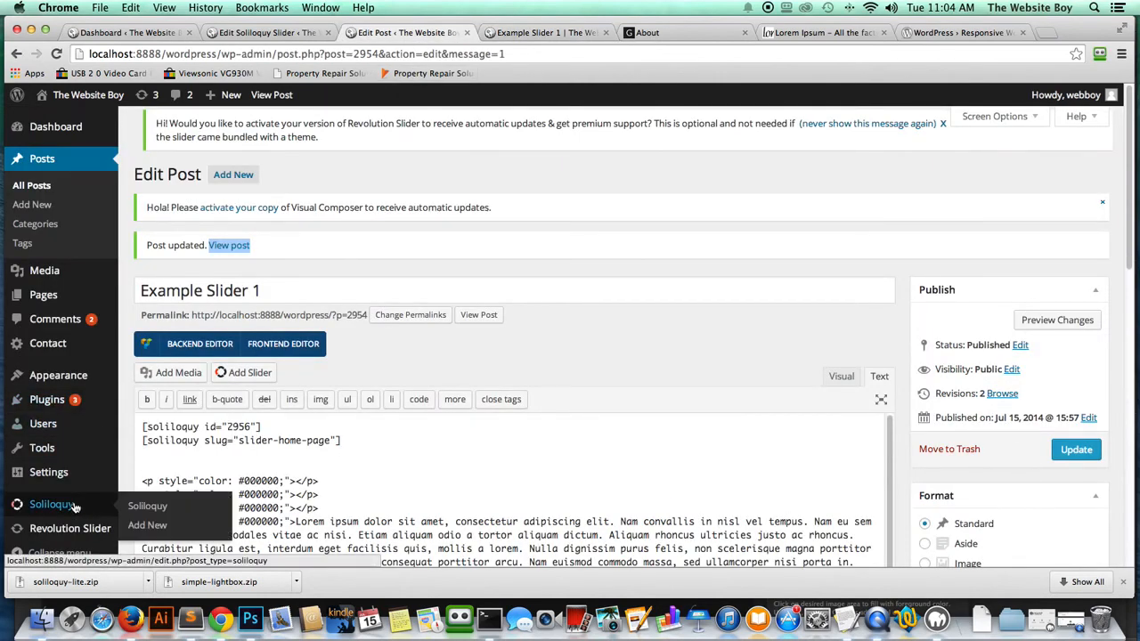
left_click(149, 506)
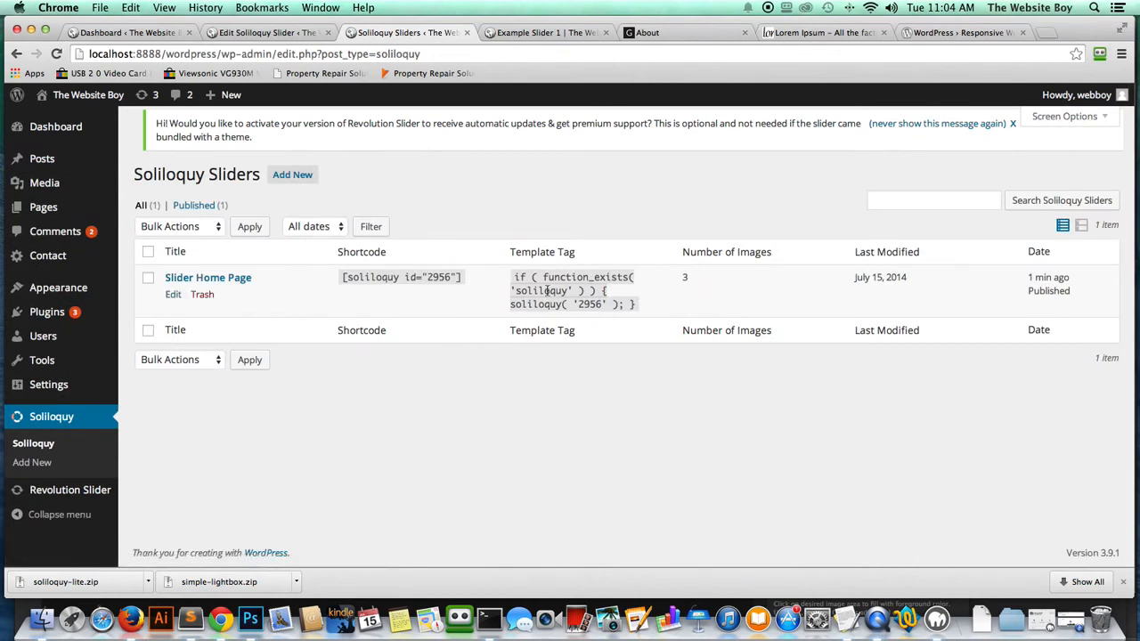
left_click(172, 294)
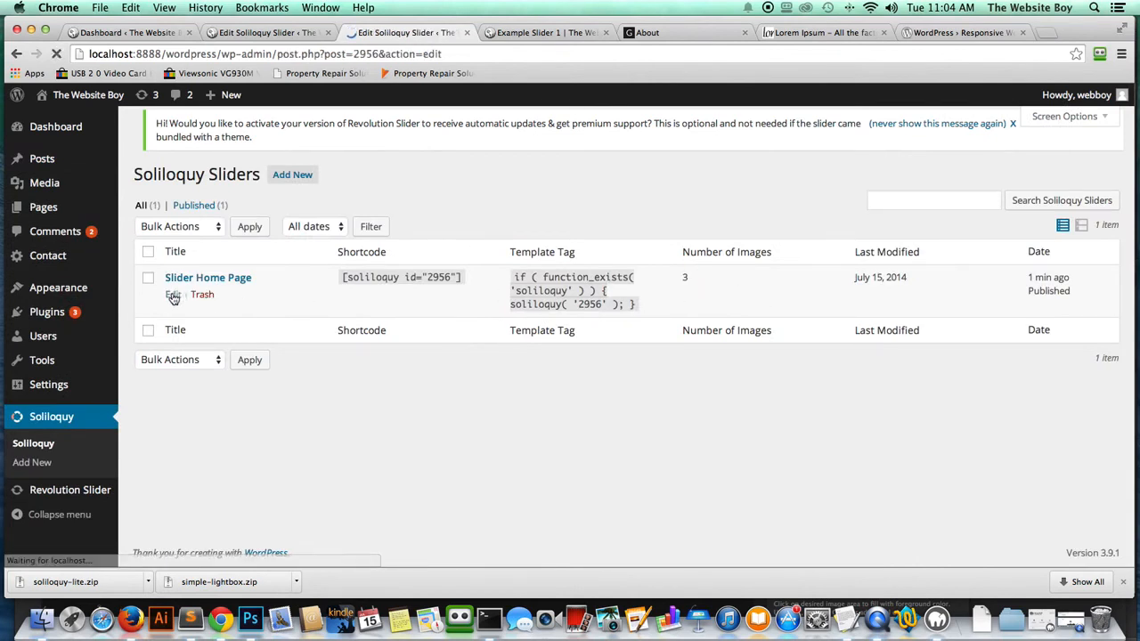
scroll(819, 317, "down", 1)
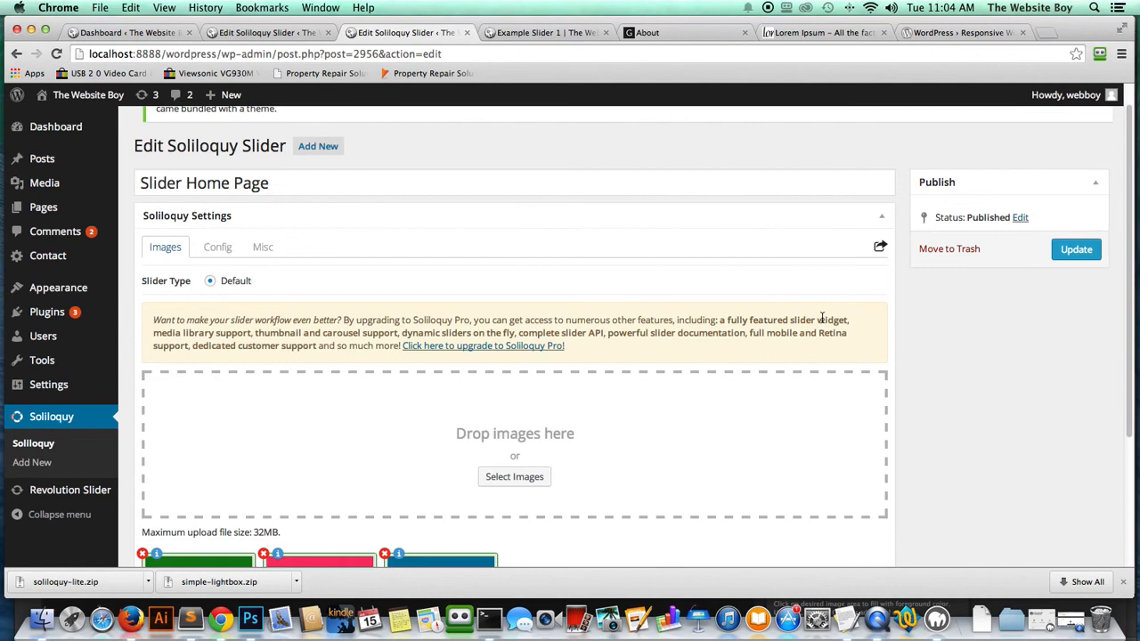
left_click(215, 256)
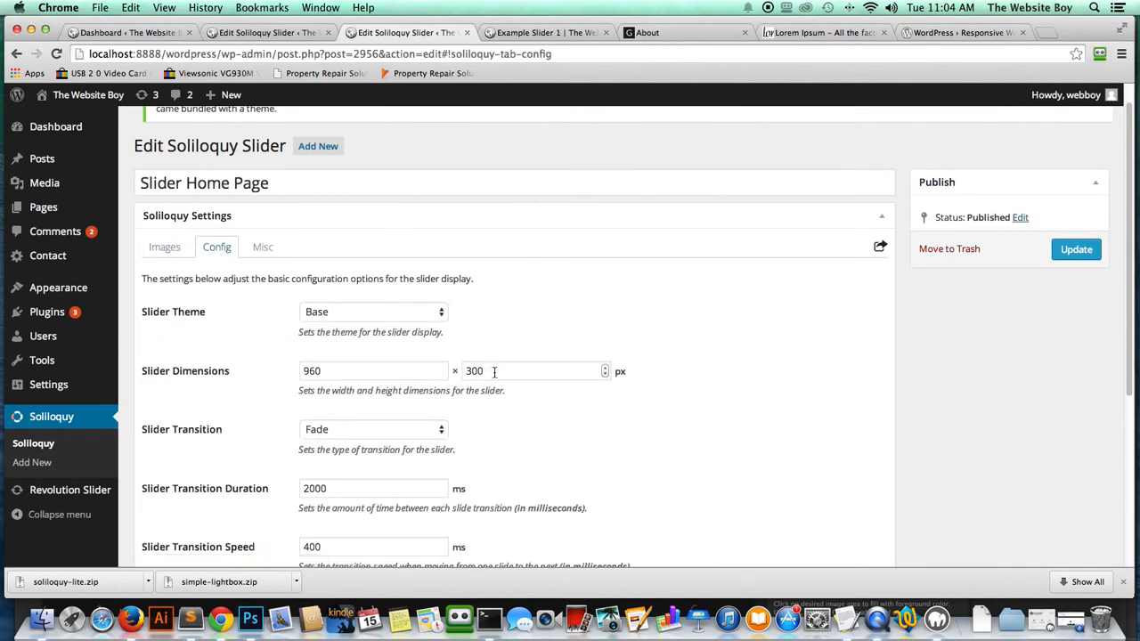
left_click_drag(506, 371, 439, 372)
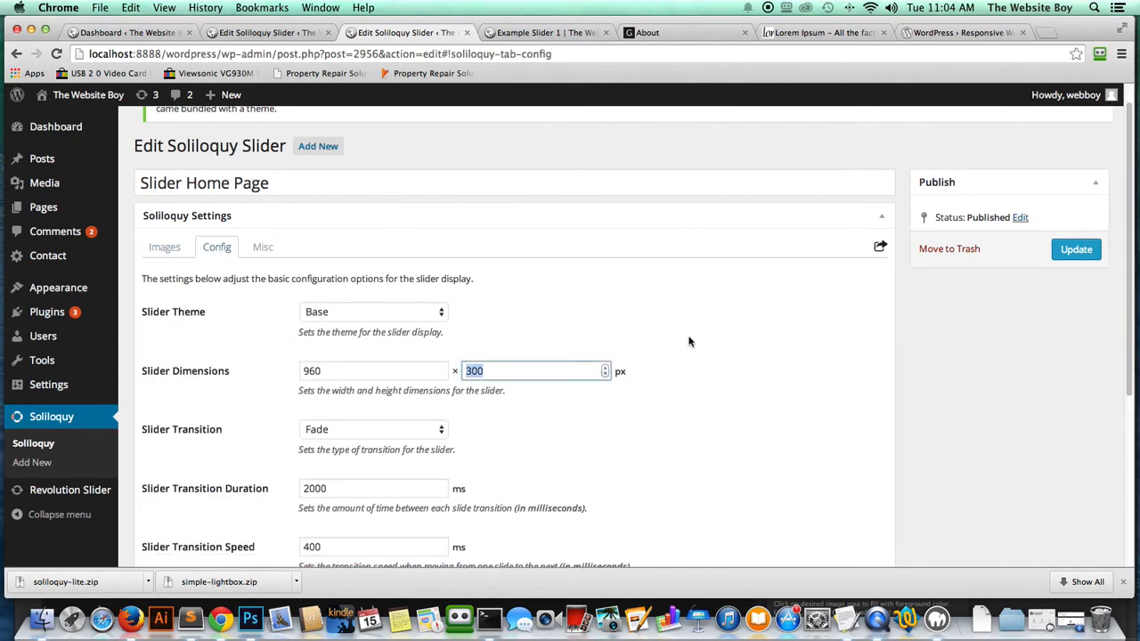
type("500")
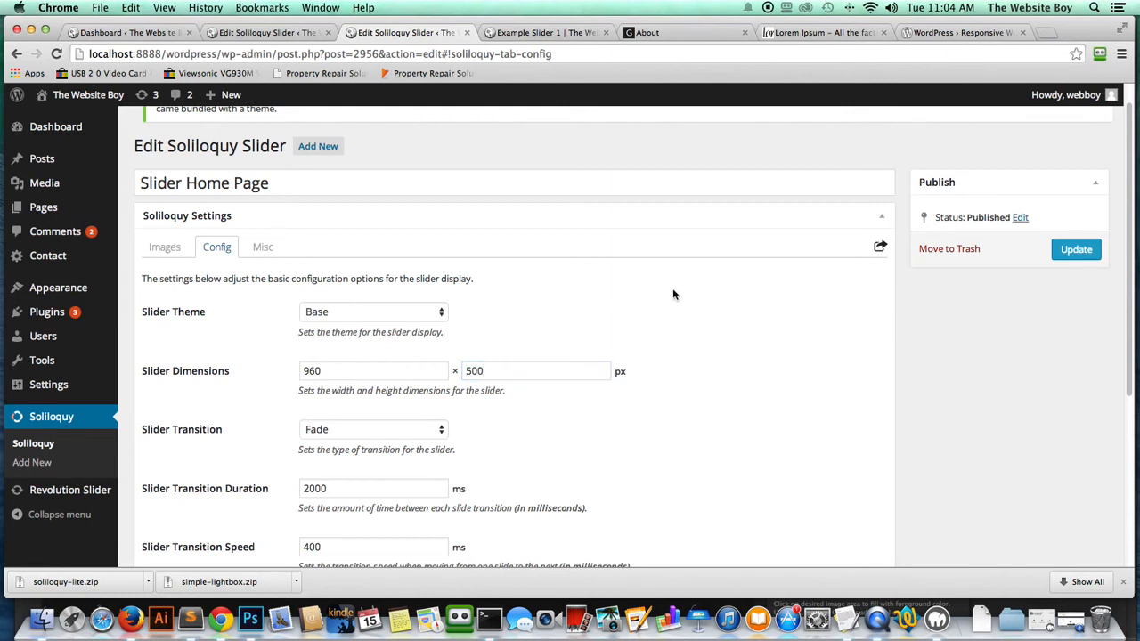
Check the slider theme choices, keep Base, review the remaining configuration options and update the slider
left_click(401, 311)
left_click(532, 327)
scroll(790, 377, "down", 5)
scroll(789, 378, "up", 5)
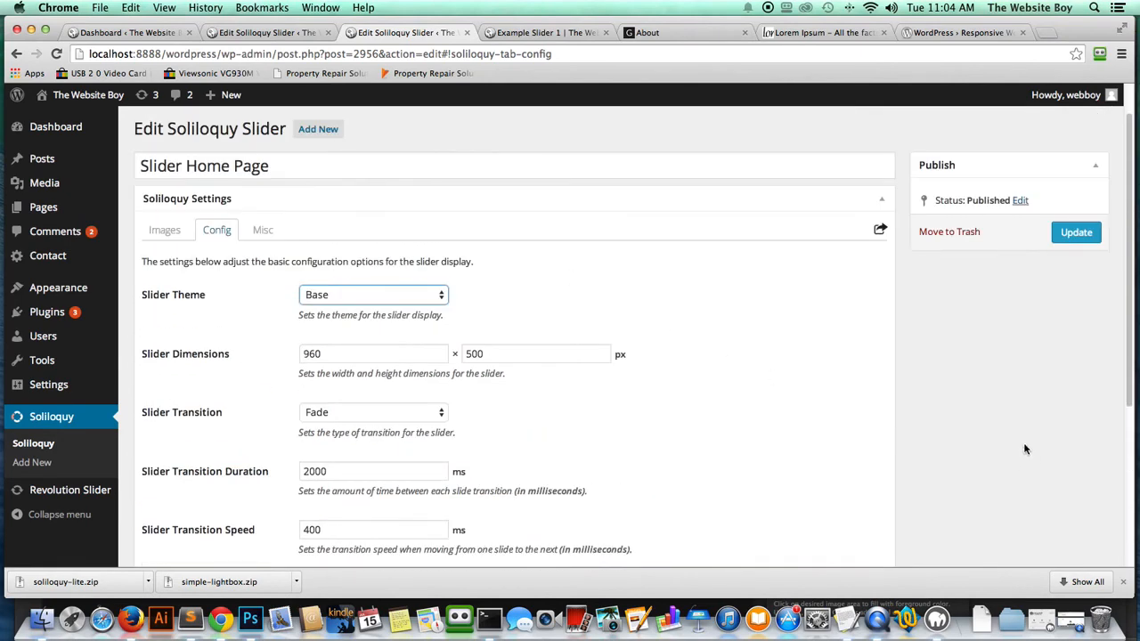
left_click(1069, 234)
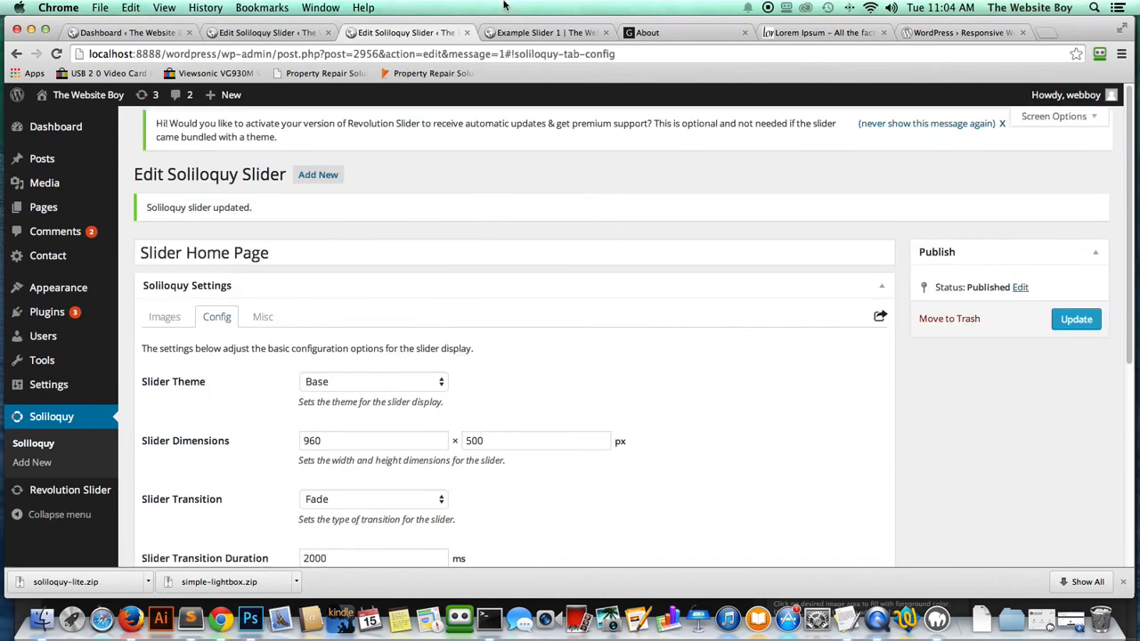
Reload the Example Slider 1 post, advance through the resized slides and look over the page's full length
left_click(534, 32)
left_click(57, 55)
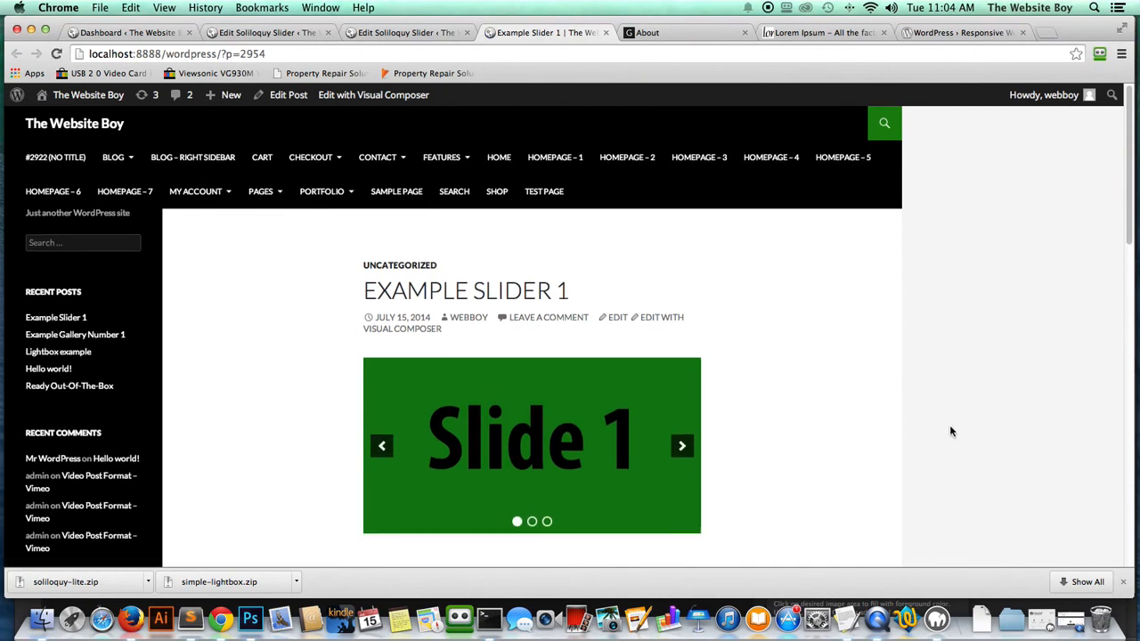
scroll(949, 432, "down", 3)
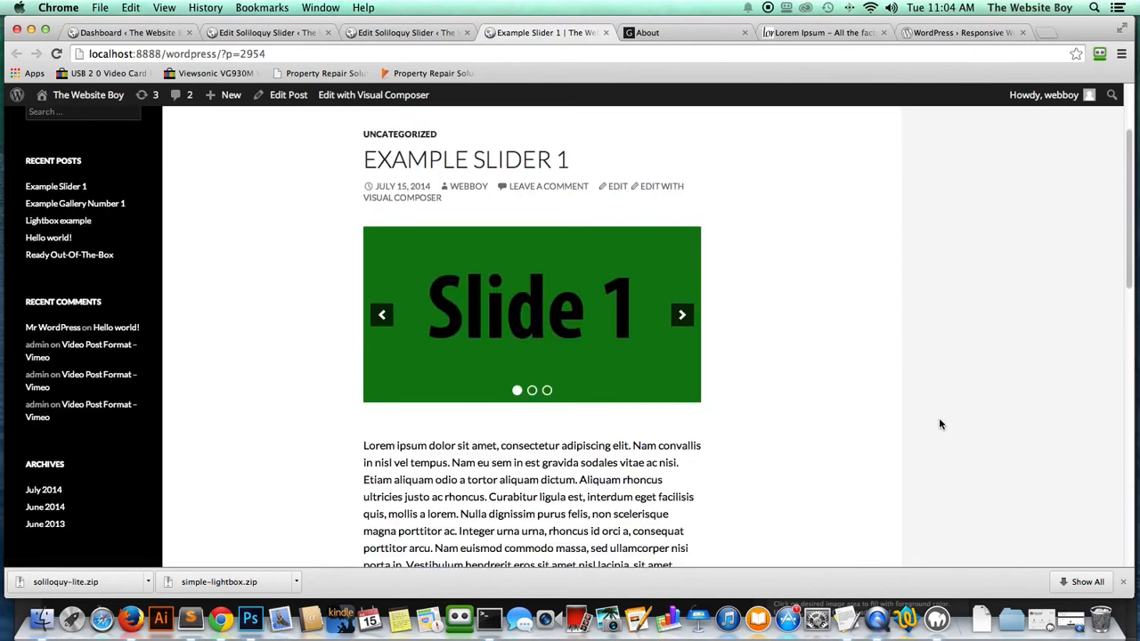
left_click(682, 316)
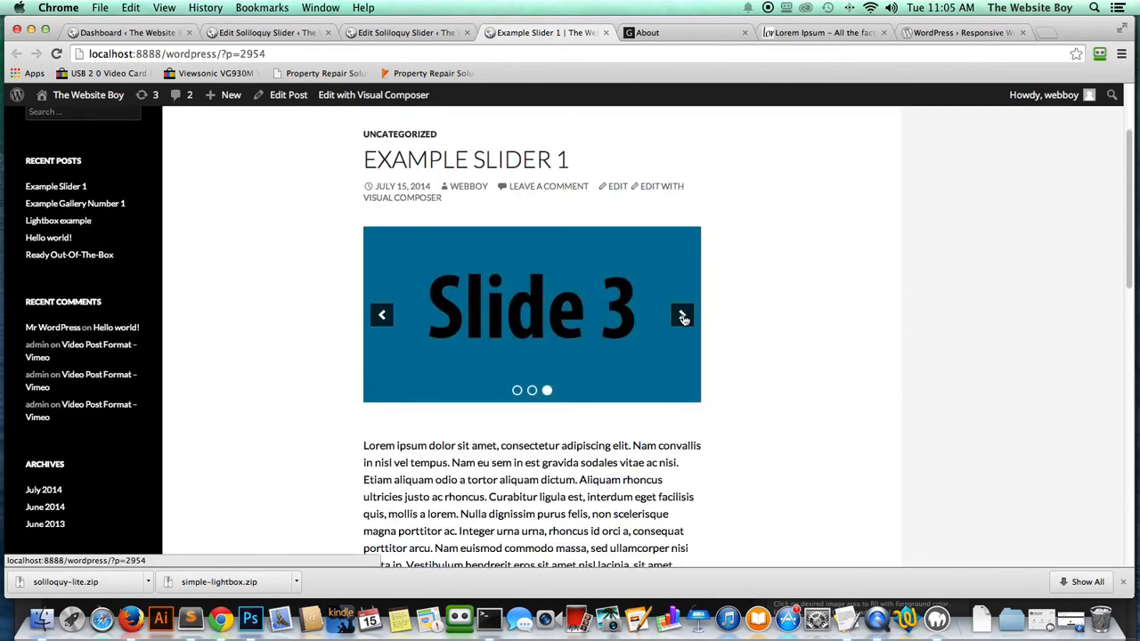
left_click(682, 316)
left_click(682, 316)
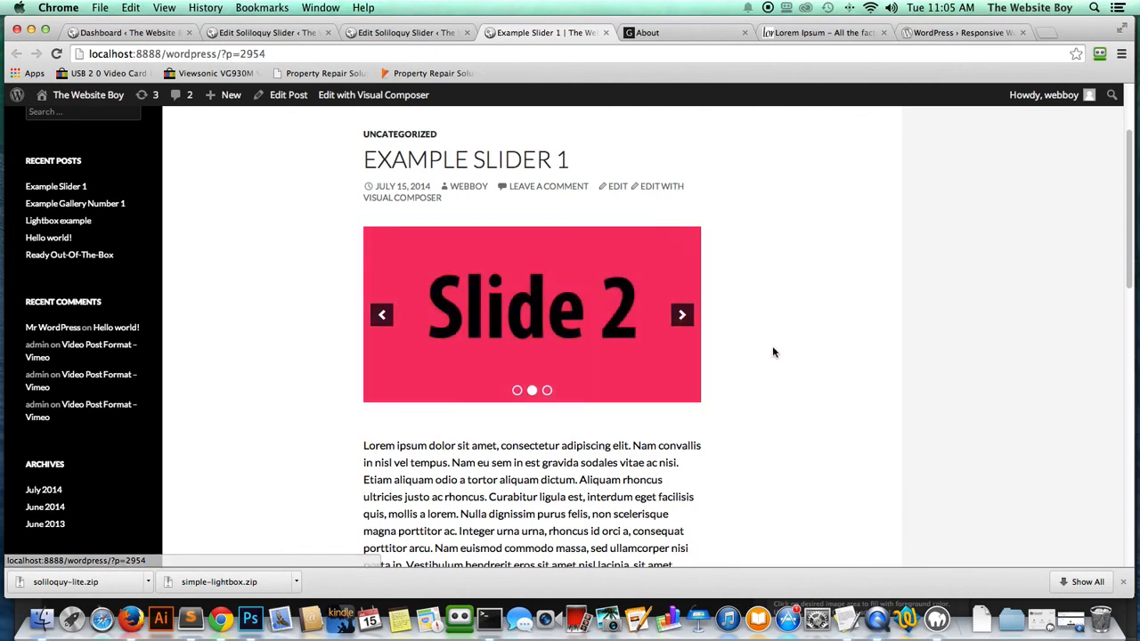
scroll(789, 259, "down", 15)
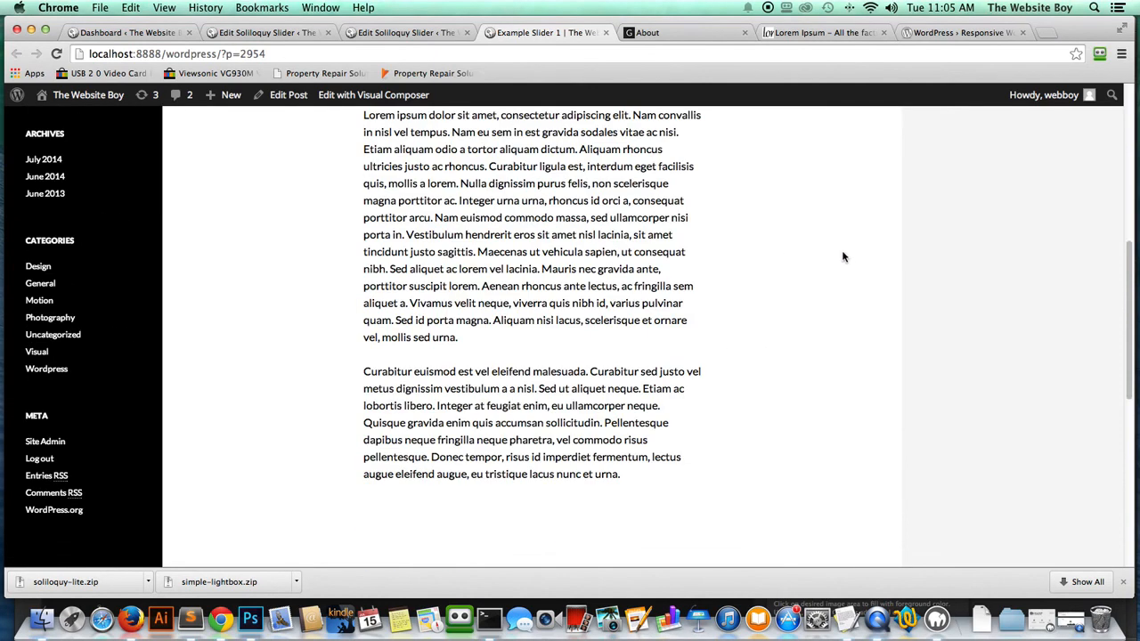
scroll(846, 271, "up", 15)
scroll(844, 268, "up", 3)
scroll(844, 268, "down", 1)
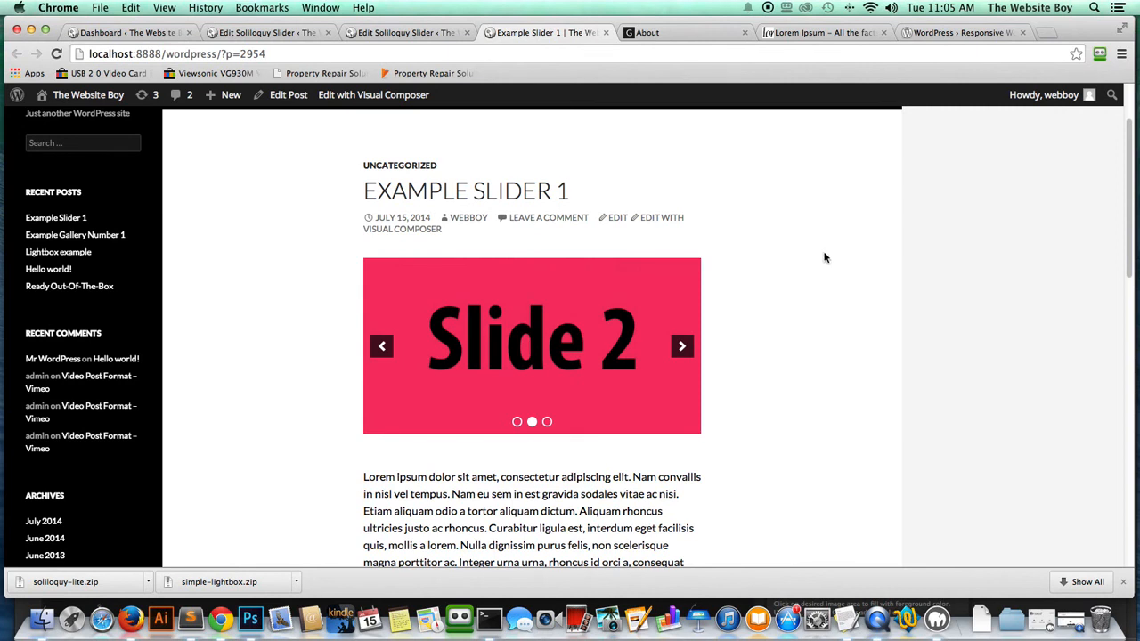
right_click(883, 621)
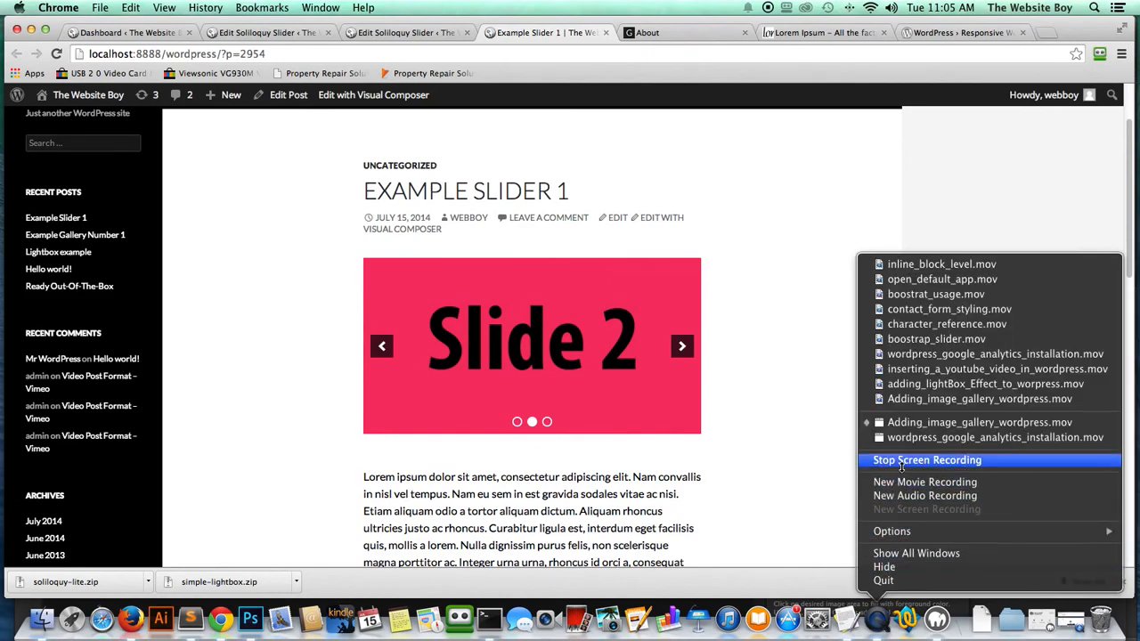